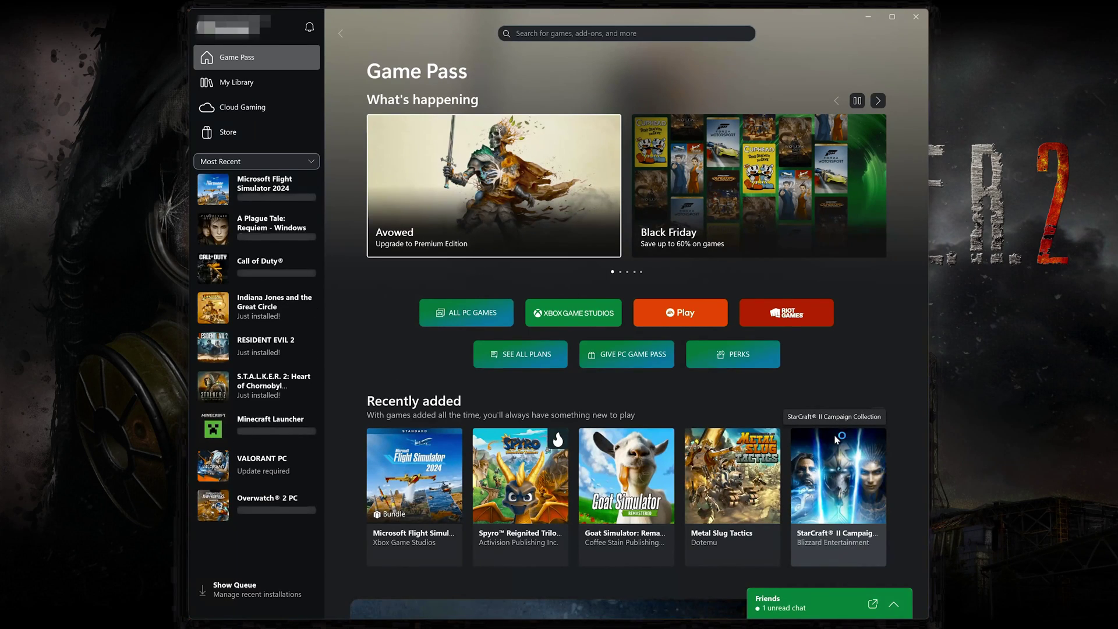
# Run Verify and Repair on the S.T.A.L.K.E.R. 2 game files from Manage > Files, and confirm
pyautogui.click(263, 393)
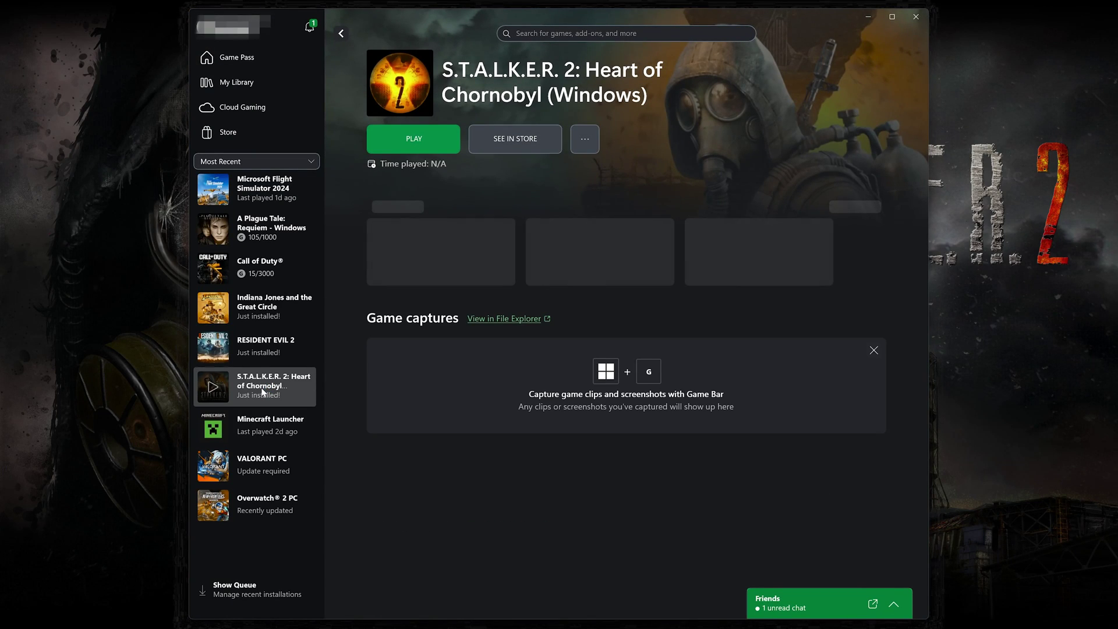
pyautogui.click(588, 142)
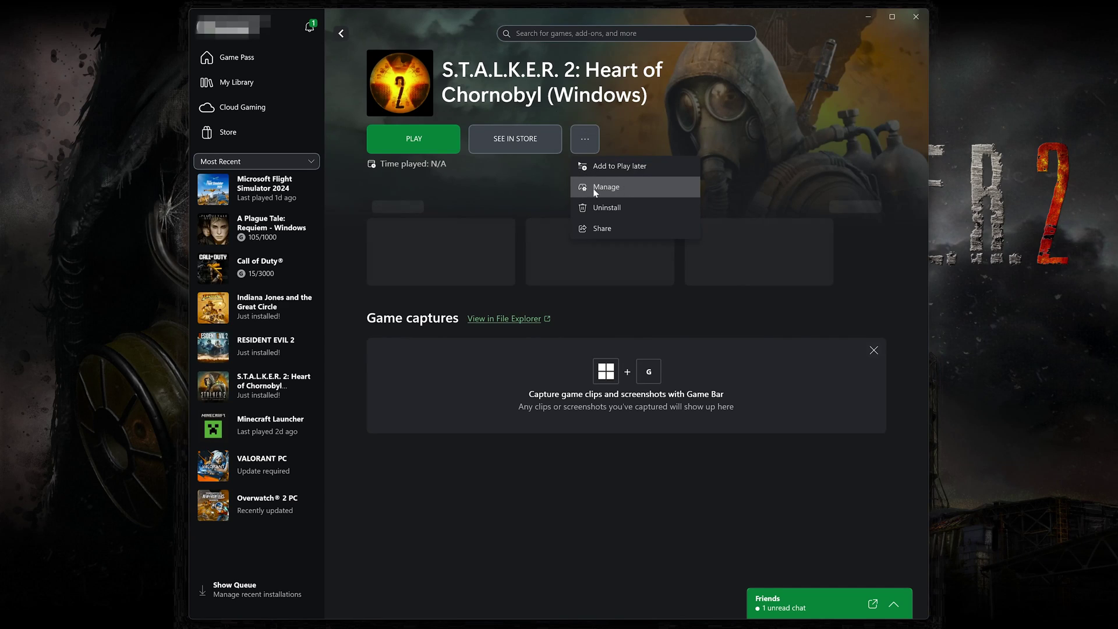
pyautogui.click(613, 191)
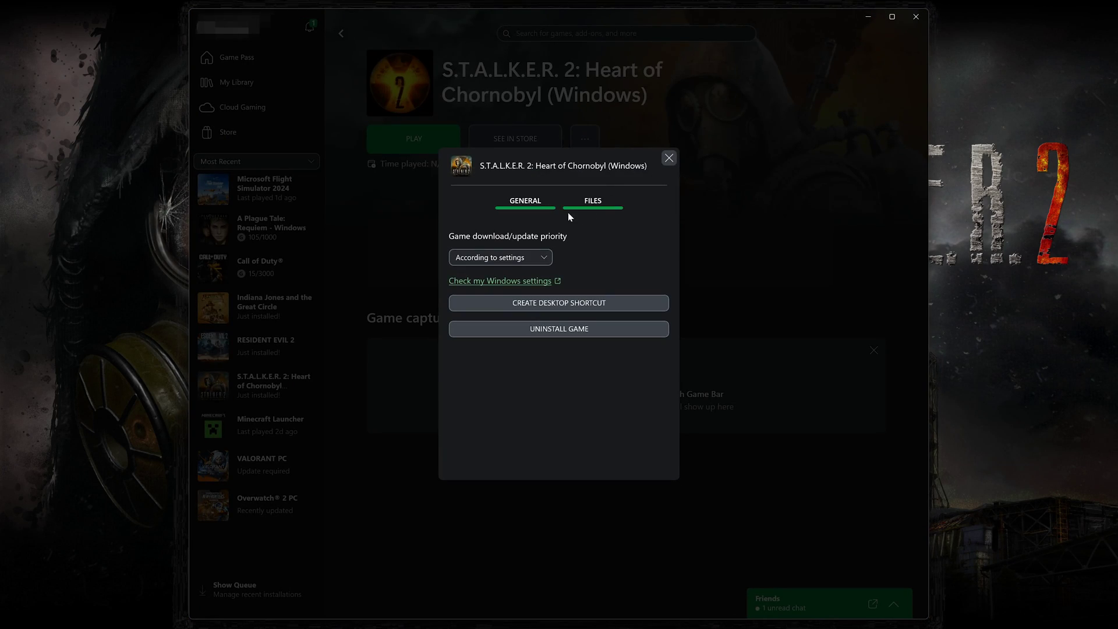
pyautogui.click(588, 201)
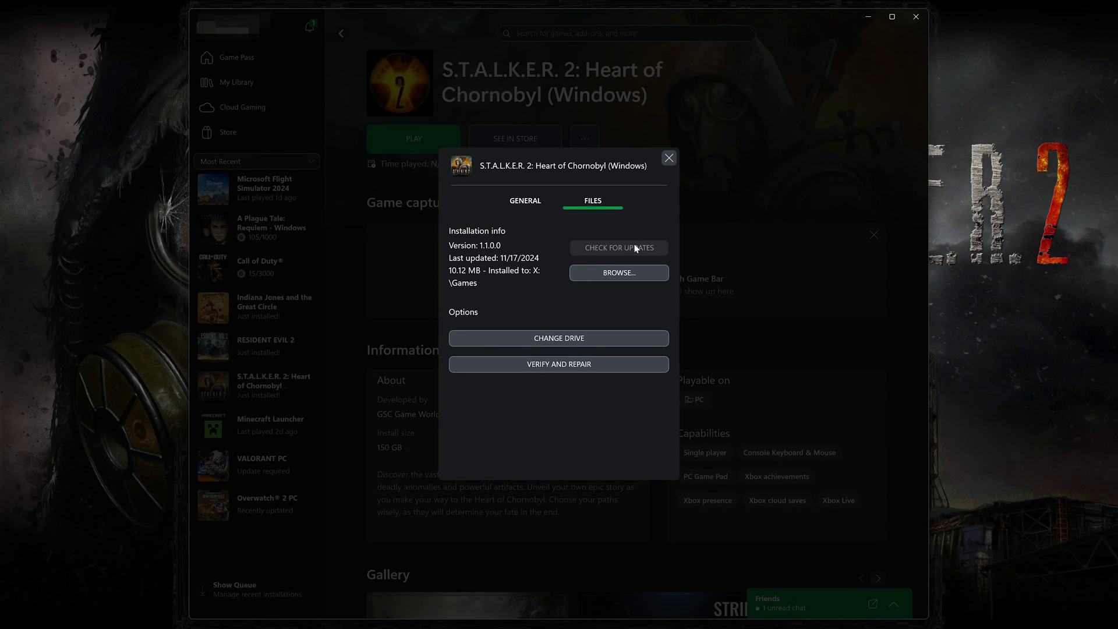
pyautogui.click(564, 369)
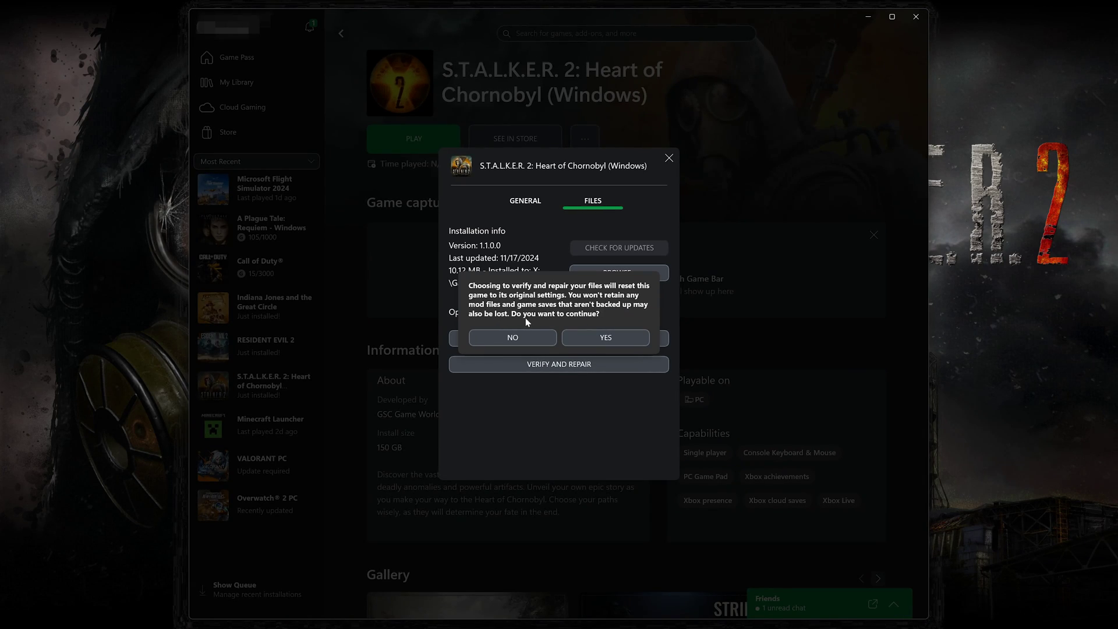
pyautogui.click(612, 337)
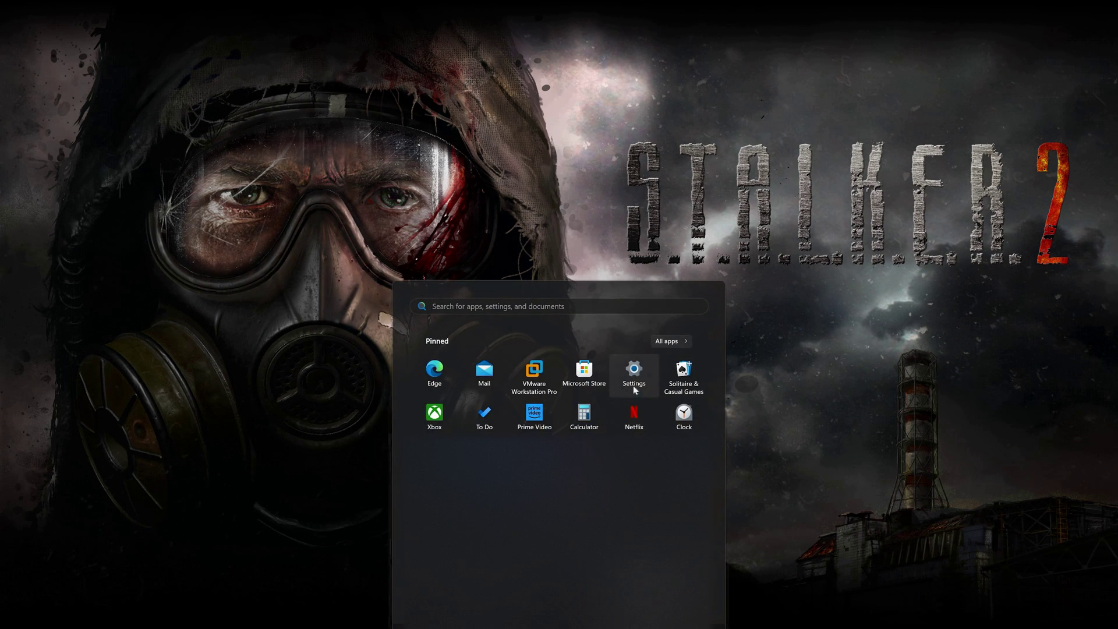
# Open Settings > Apps > Installed apps and scroll the 203-app list to S.T.A.L.K.E.R. 2 (10.1 MB)
pyautogui.click(644, 373)
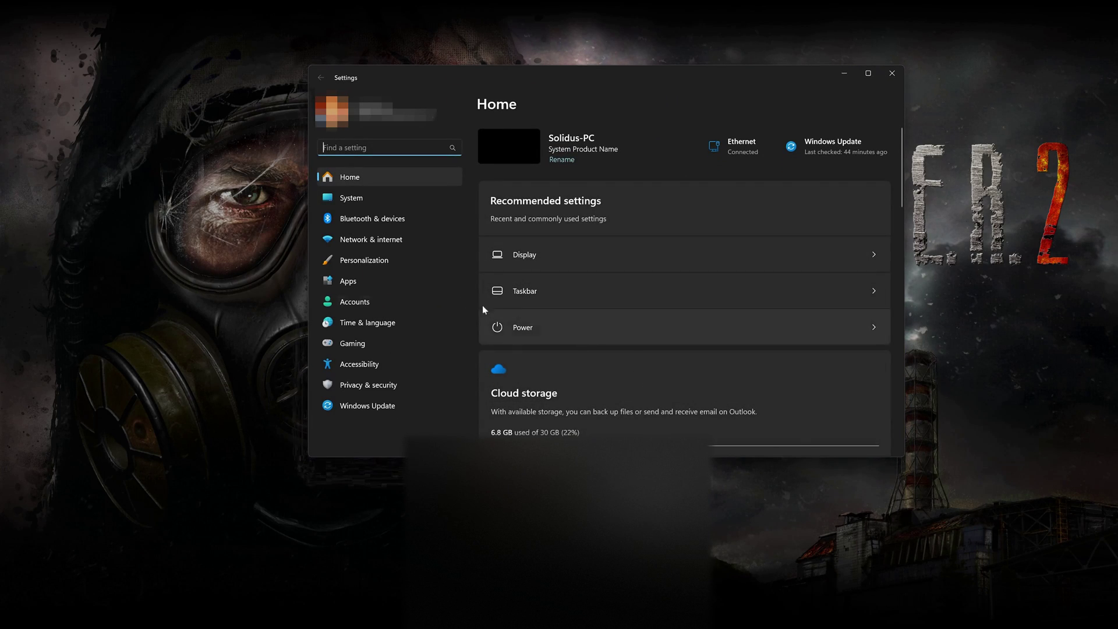
pyautogui.click(362, 286)
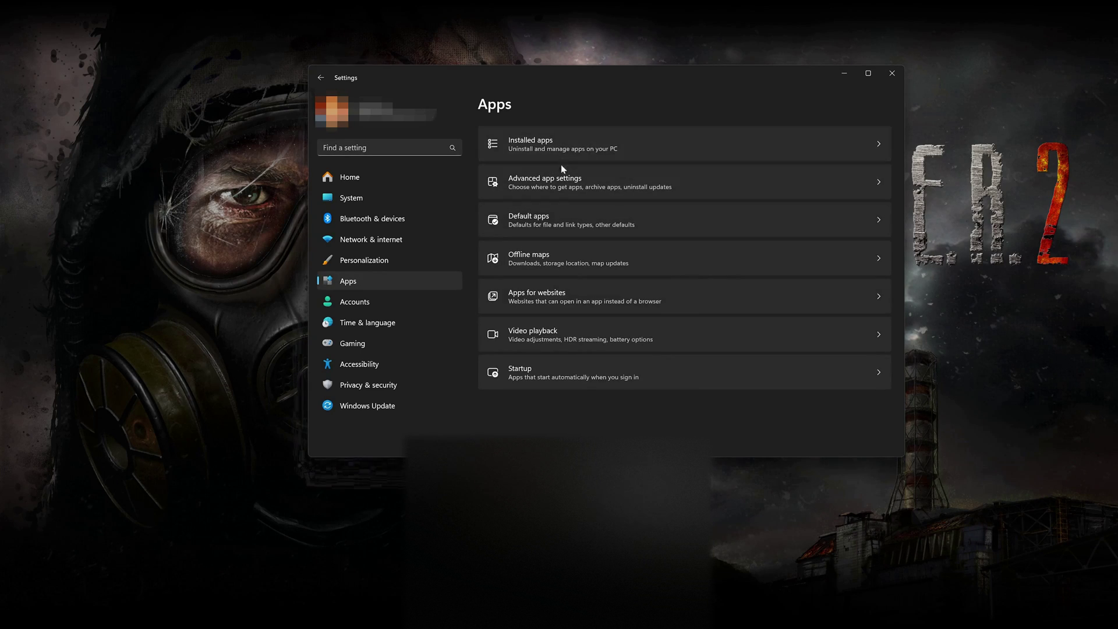
pyautogui.click(584, 149)
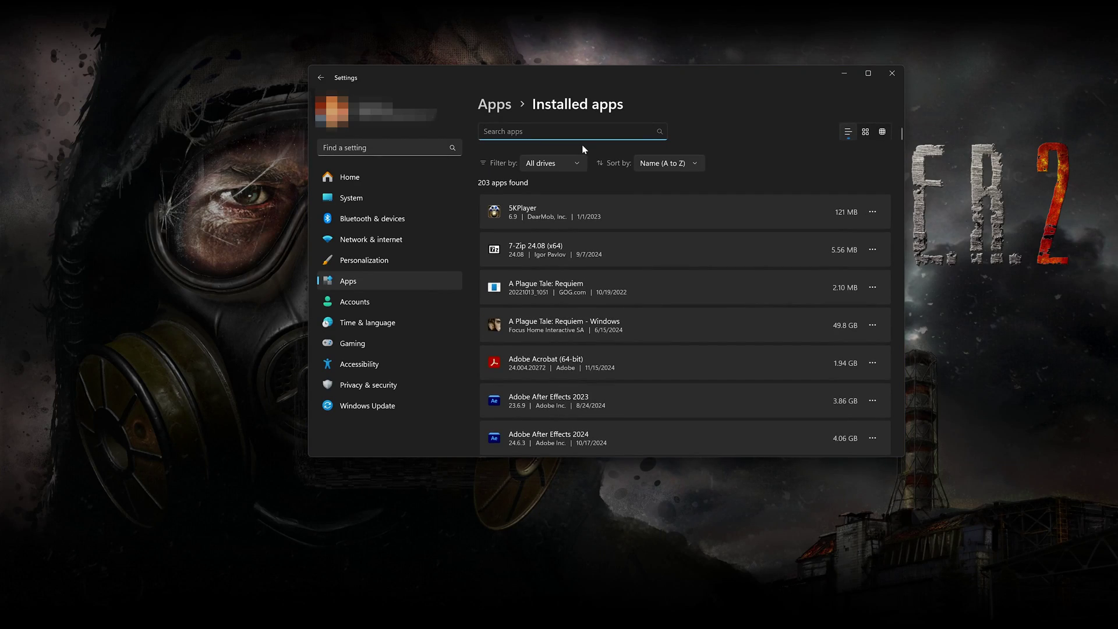
pyautogui.scroll(-15, 571, 244)
pyautogui.scroll(-20, 570, 252)
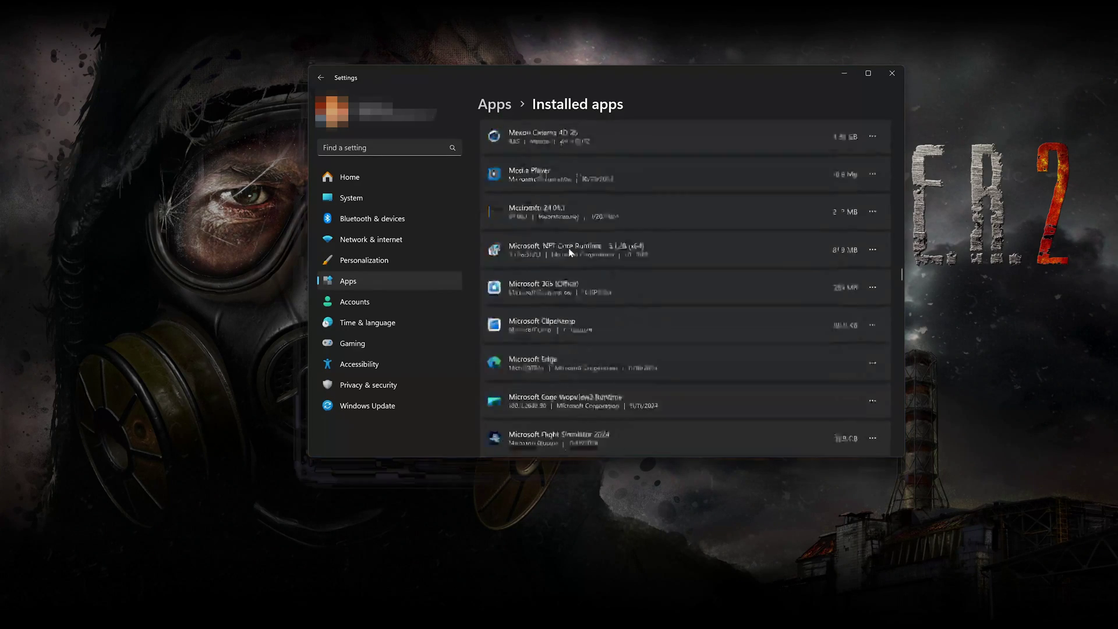
pyautogui.scroll(-20, 570, 252)
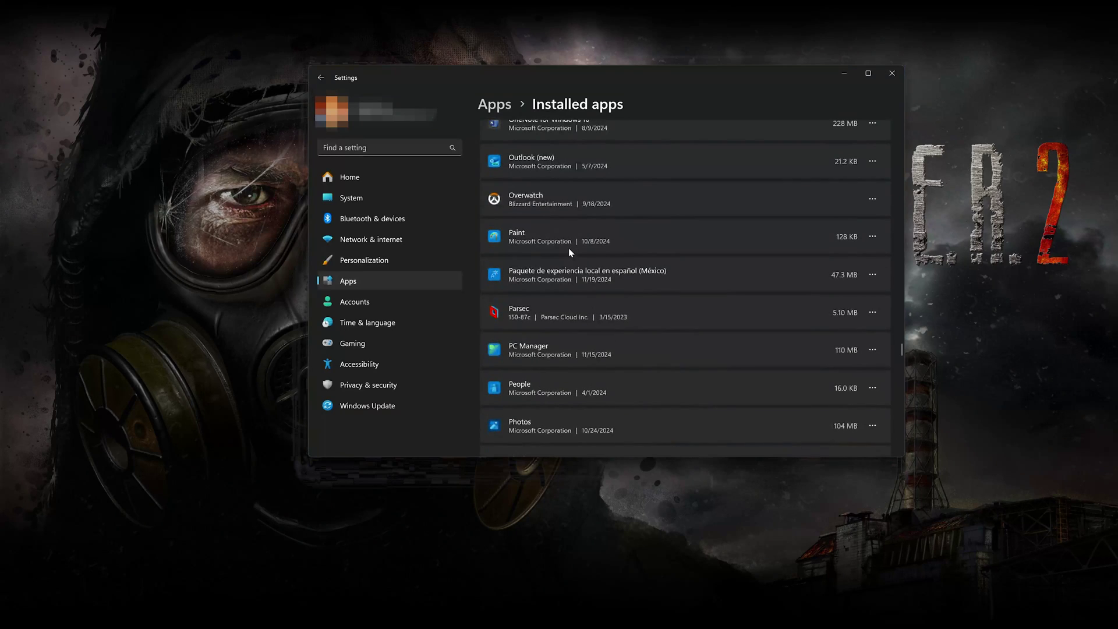
pyautogui.scroll(4, 569, 247)
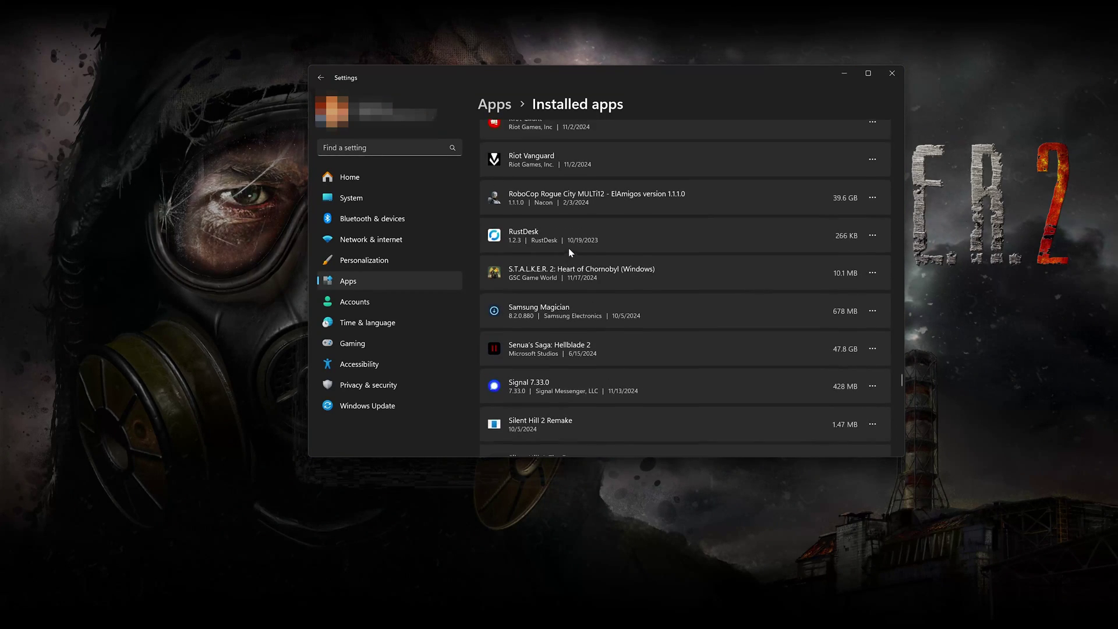
pyautogui.scroll(-1, 569, 247)
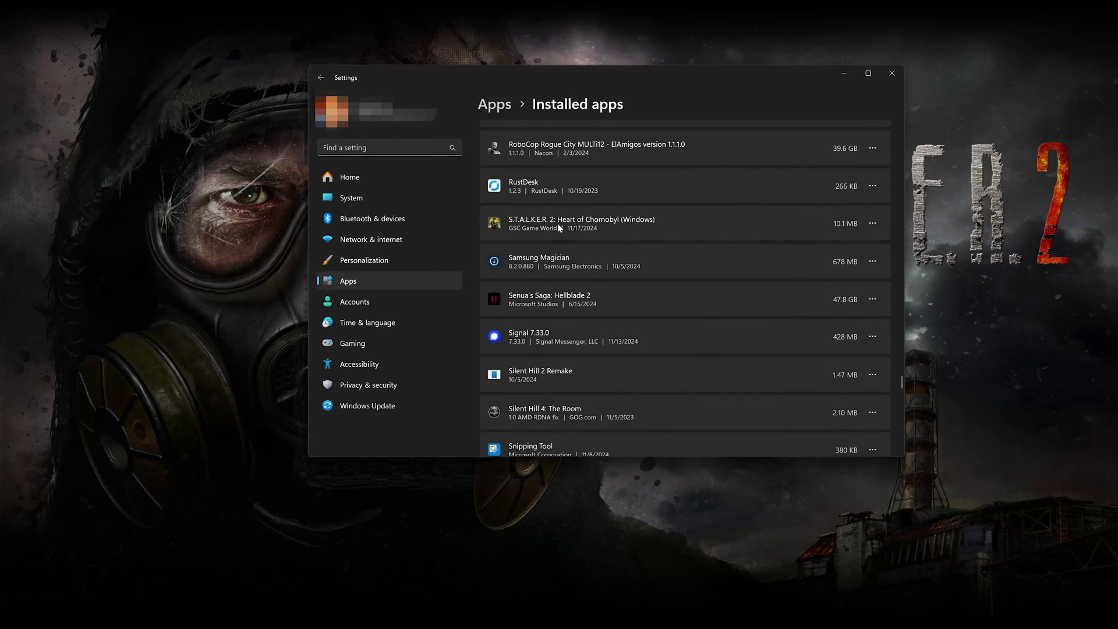
# Open S.T.A.L.K.E.R. 2's Advanced options in Installed apps and run Repair
pyautogui.click(876, 227)
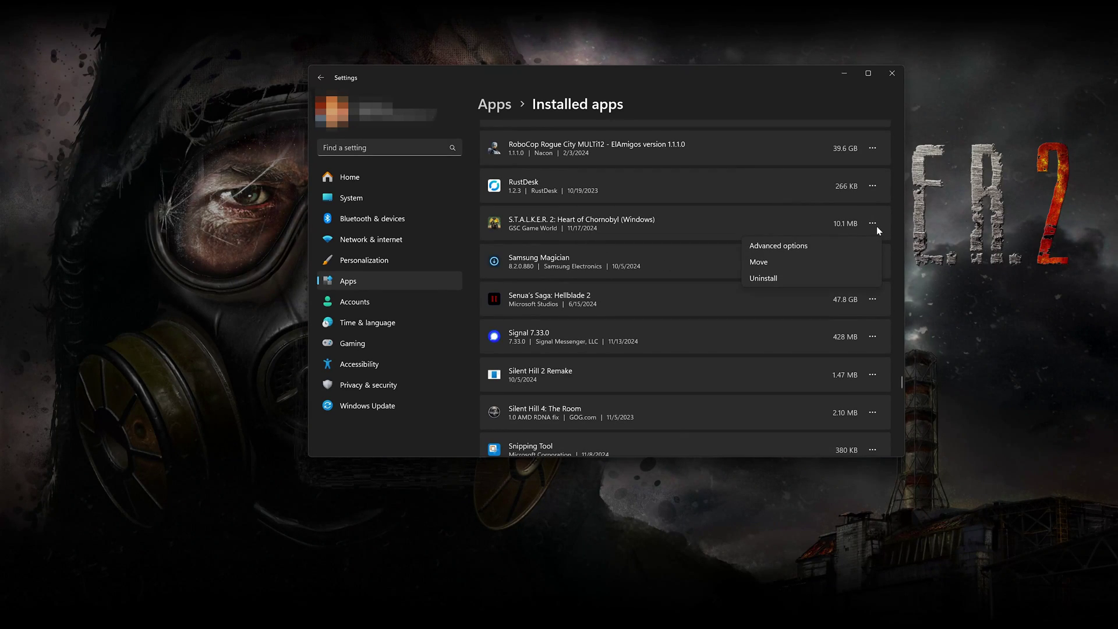
pyautogui.click(786, 246)
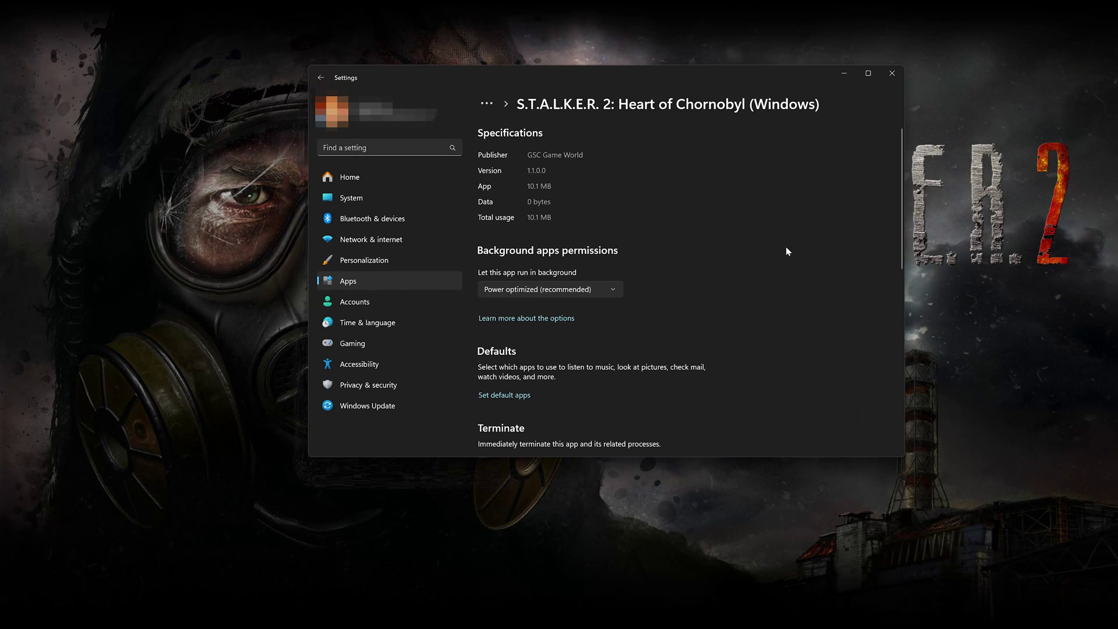
pyautogui.scroll(-5, 786, 247)
pyautogui.scroll(-2, 523, 186)
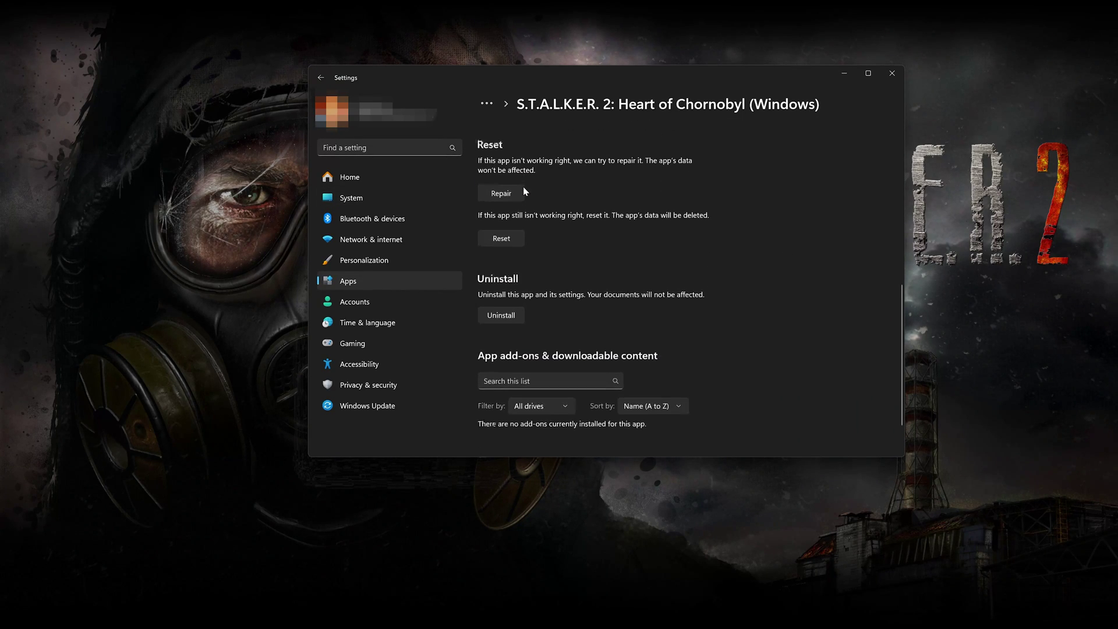
pyautogui.scroll(1, 524, 186)
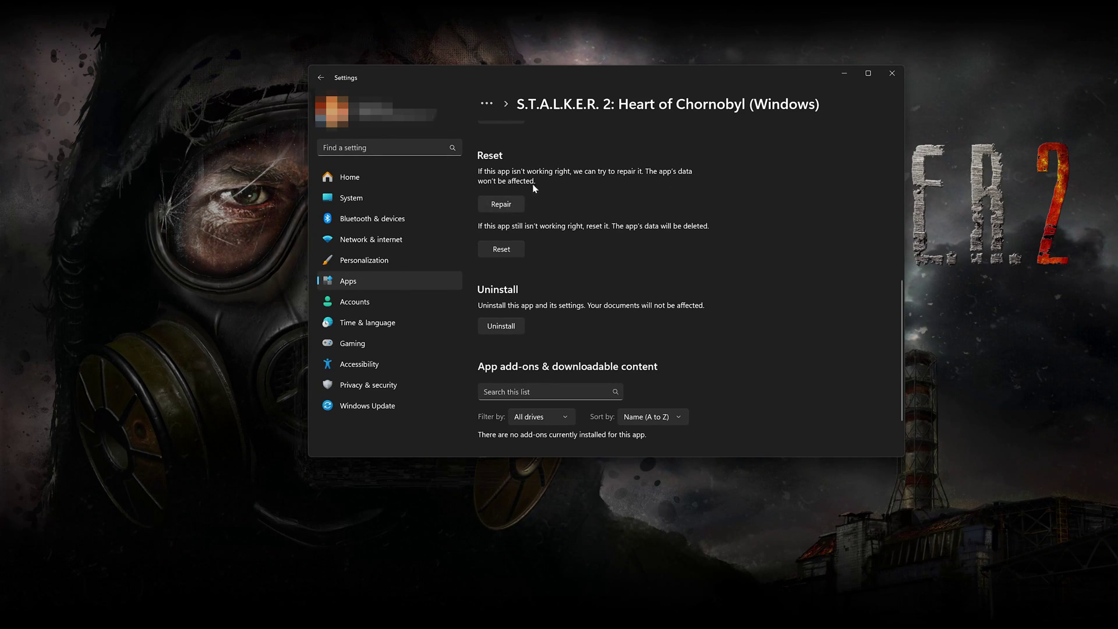
pyautogui.click(509, 205)
# Reset the game app's data with confirmation, then dismiss the Uninstall prompt without uninstalling
pyautogui.click(505, 255)
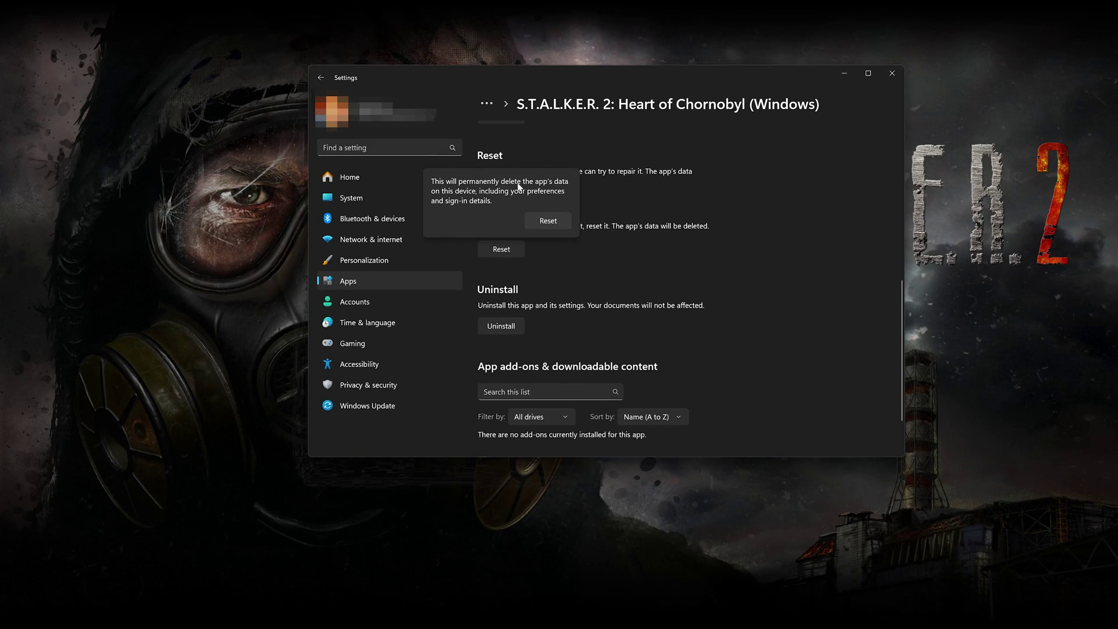
pyautogui.click(565, 219)
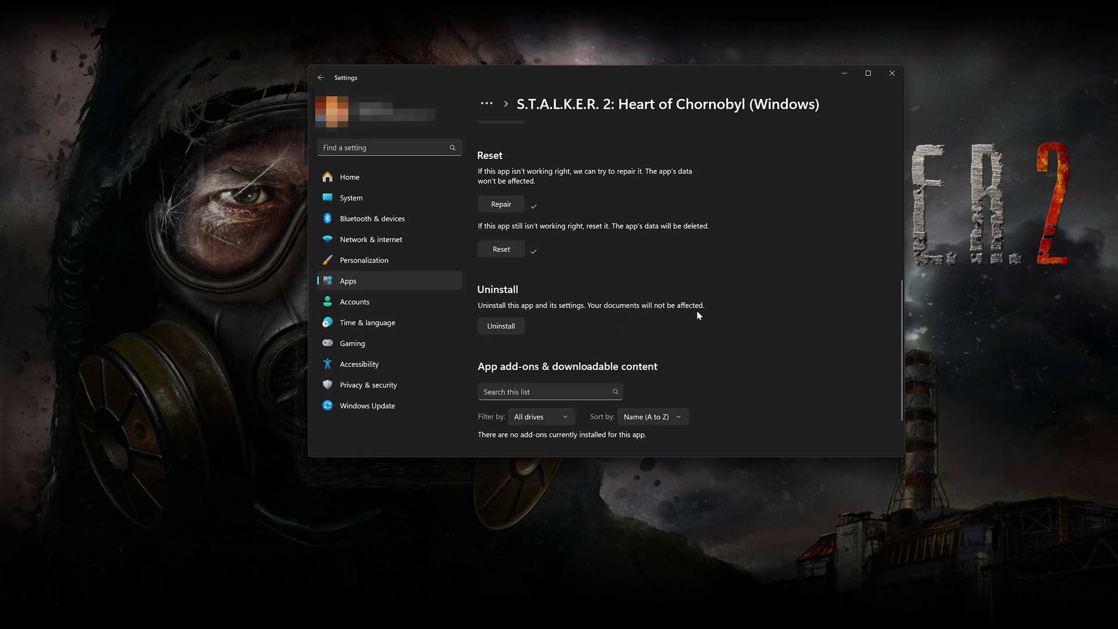
pyautogui.click(499, 328)
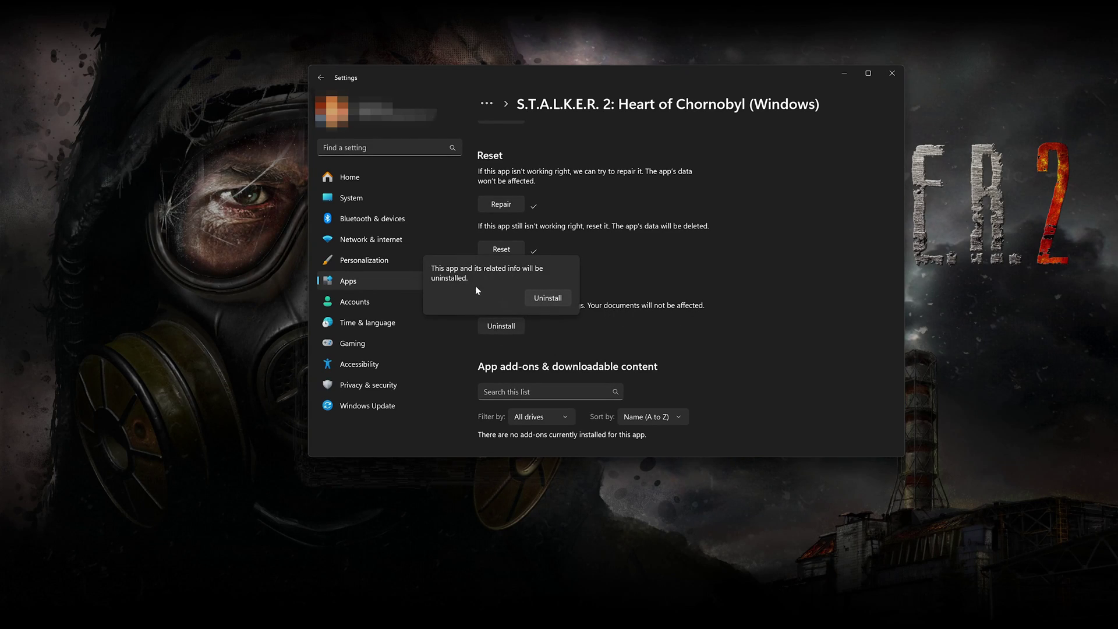
pyautogui.click(604, 290)
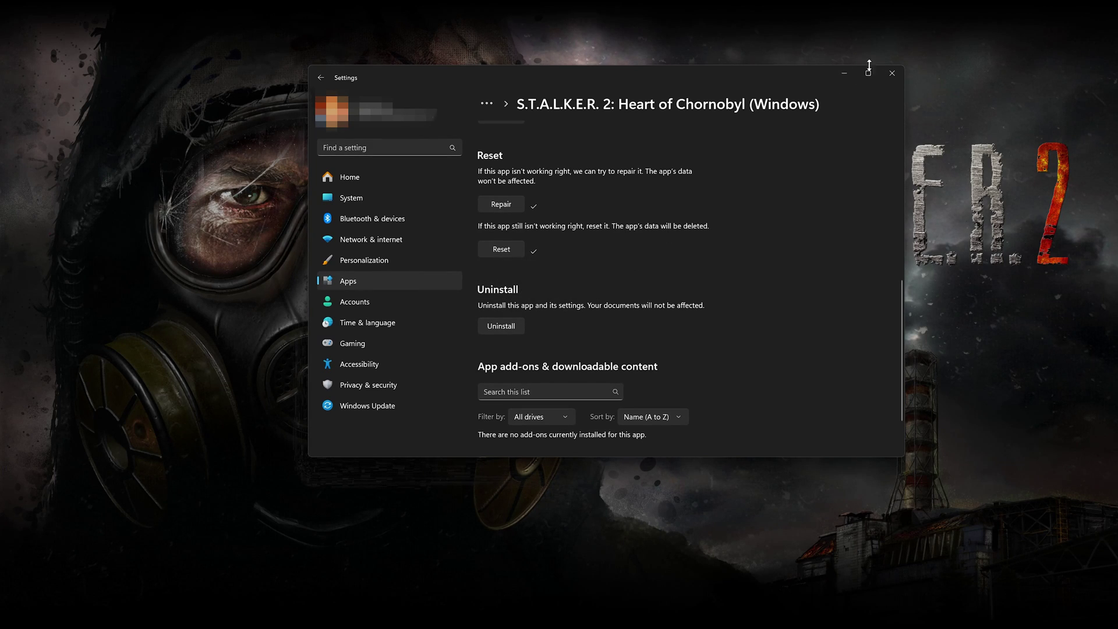
# Close Settings, search the Xbox app for STALKER and open the S.T.A.L.K.E.R. 2 product page
pyautogui.click(892, 72)
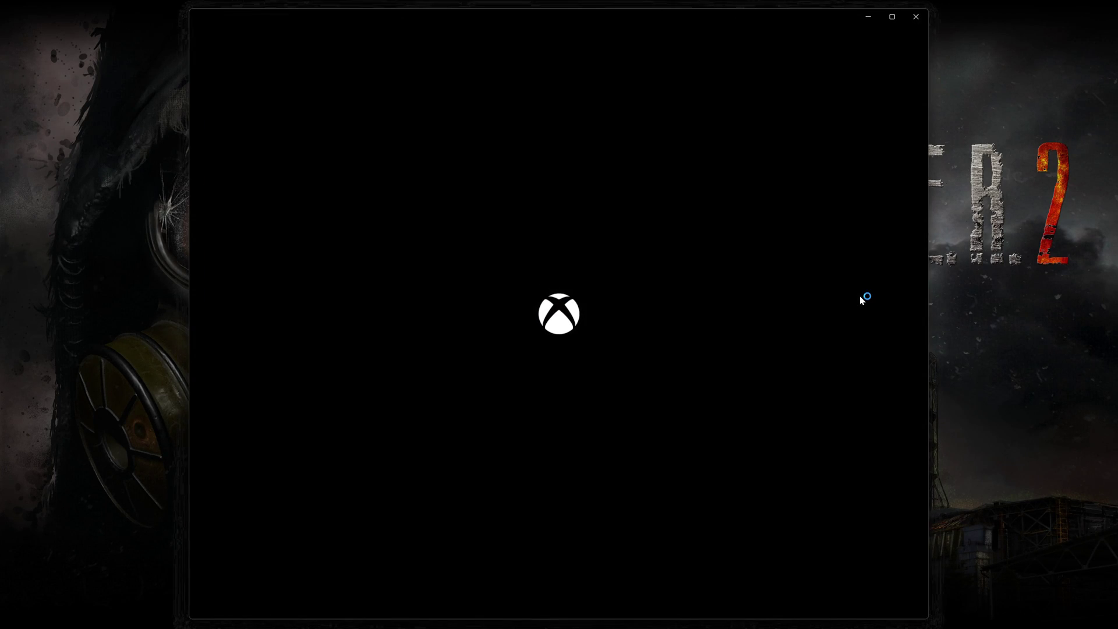
pyautogui.write('STALKE')
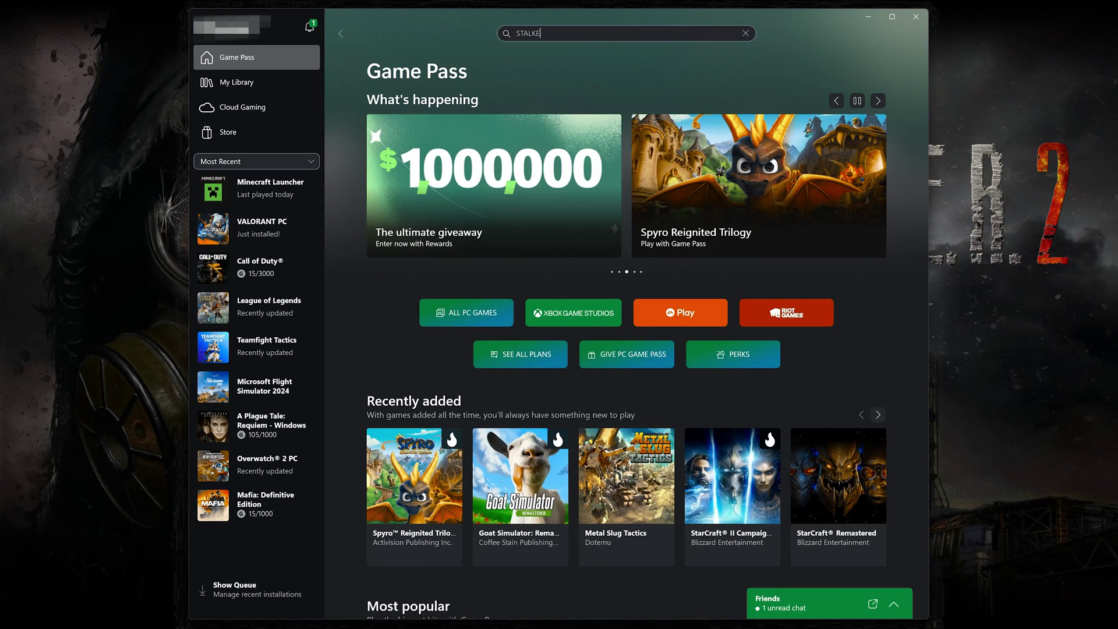
pyautogui.write('R')
pyautogui.press('Return')
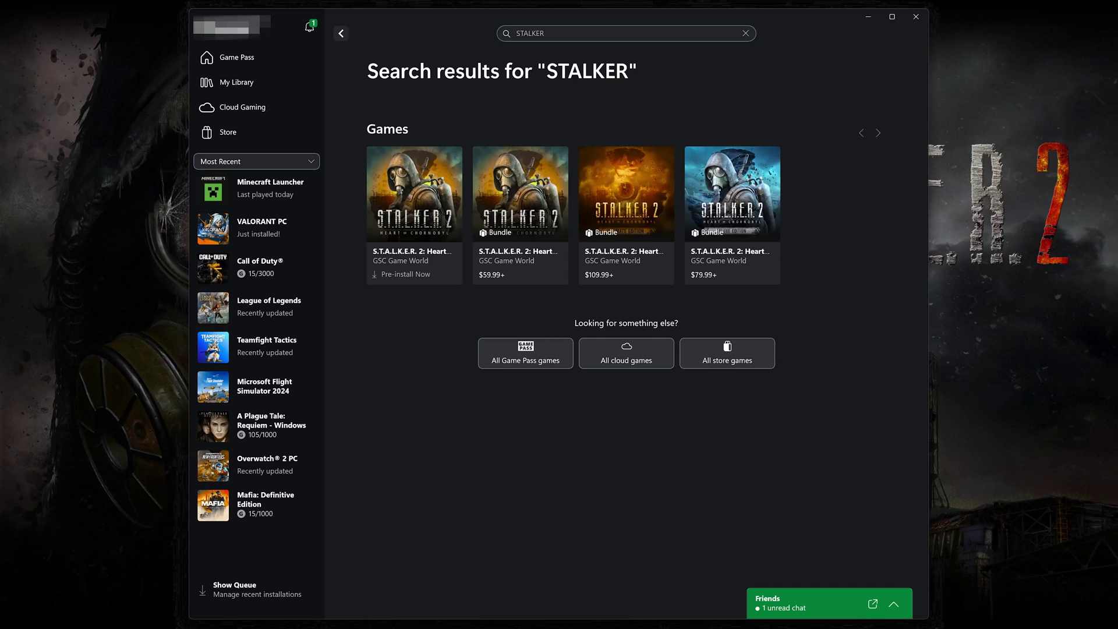
pyautogui.click(406, 186)
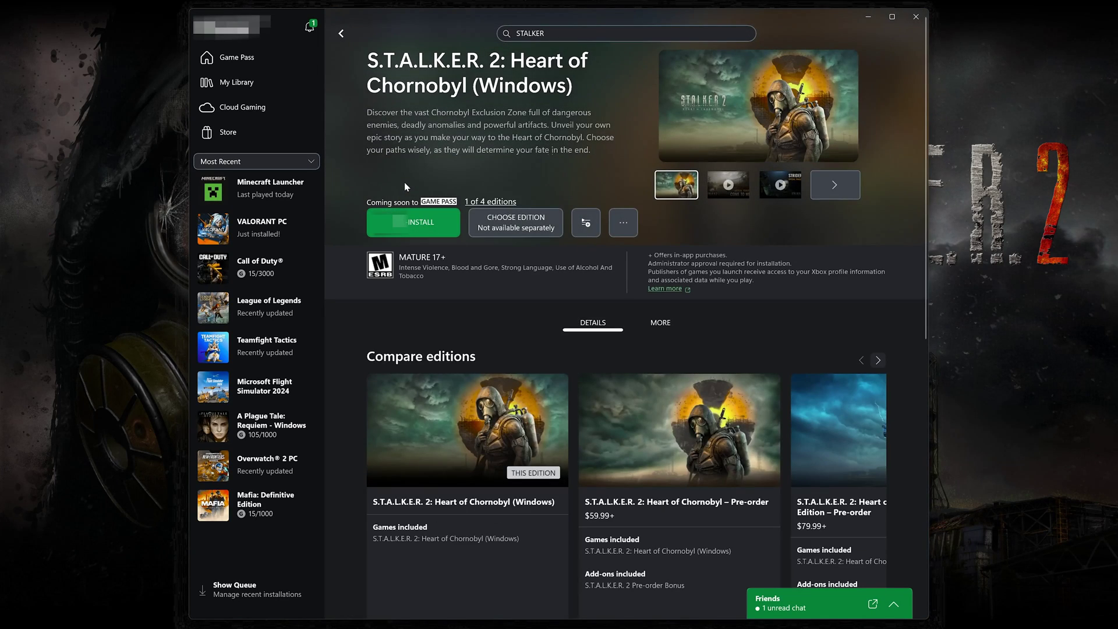
# Install S.T.A.L.K.E.R. 2 to the X:\Games drive and check the installation queue
pyautogui.click(426, 222)
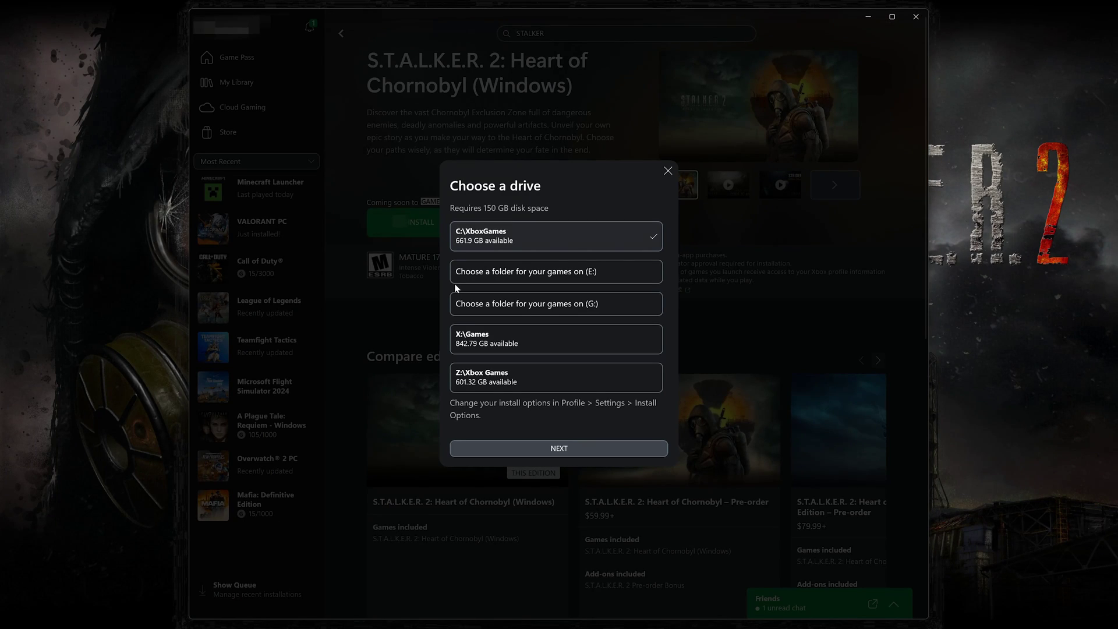
pyautogui.click(495, 341)
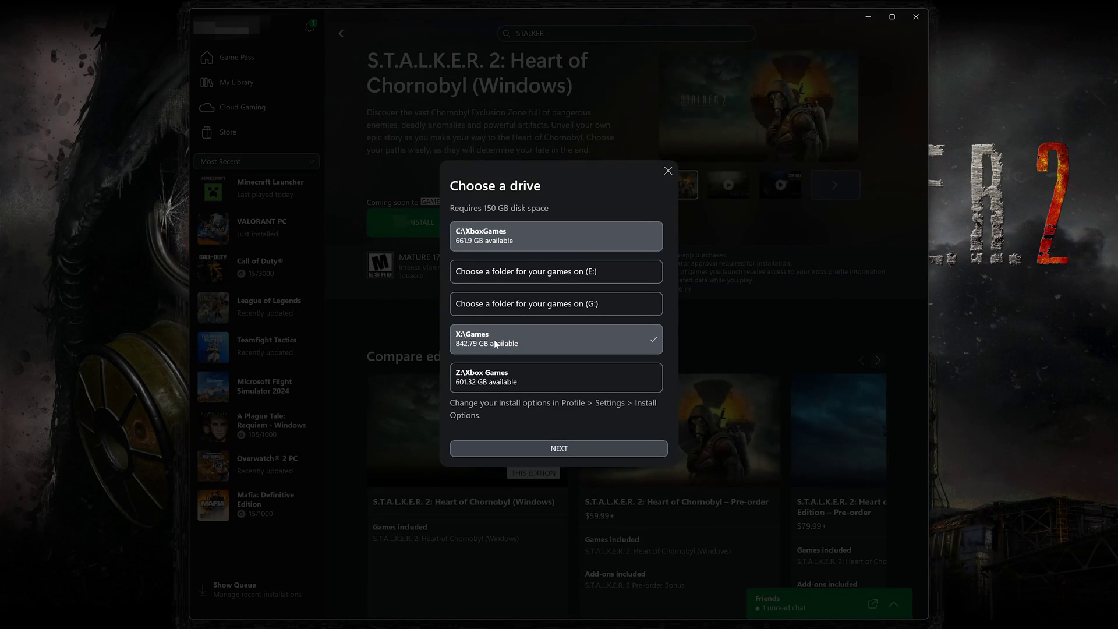
pyautogui.click(562, 454)
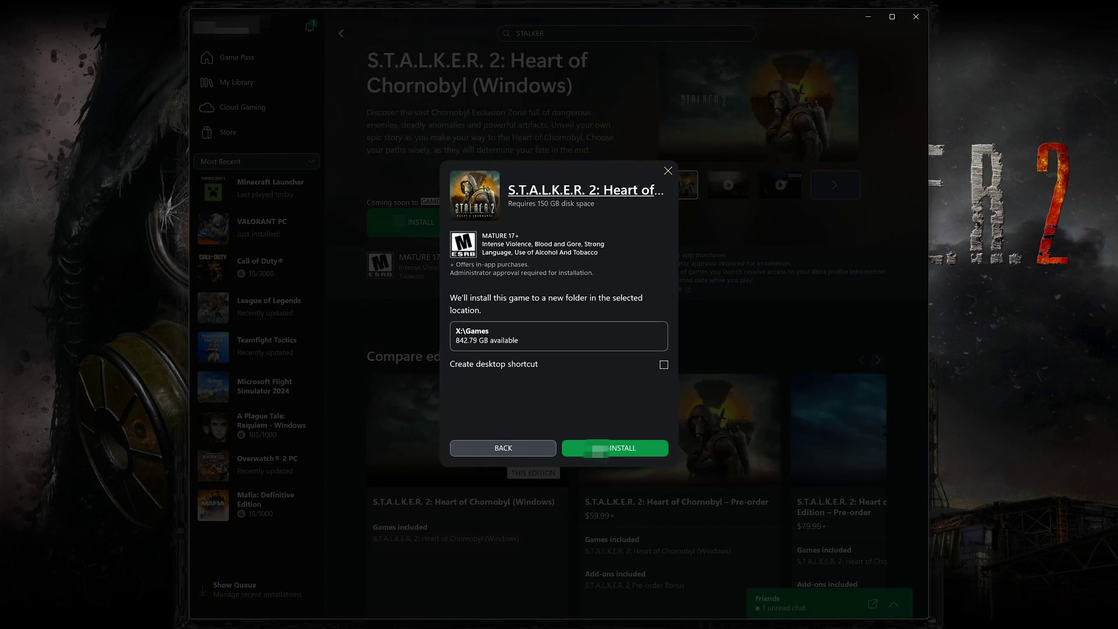
pyautogui.click(599, 448)
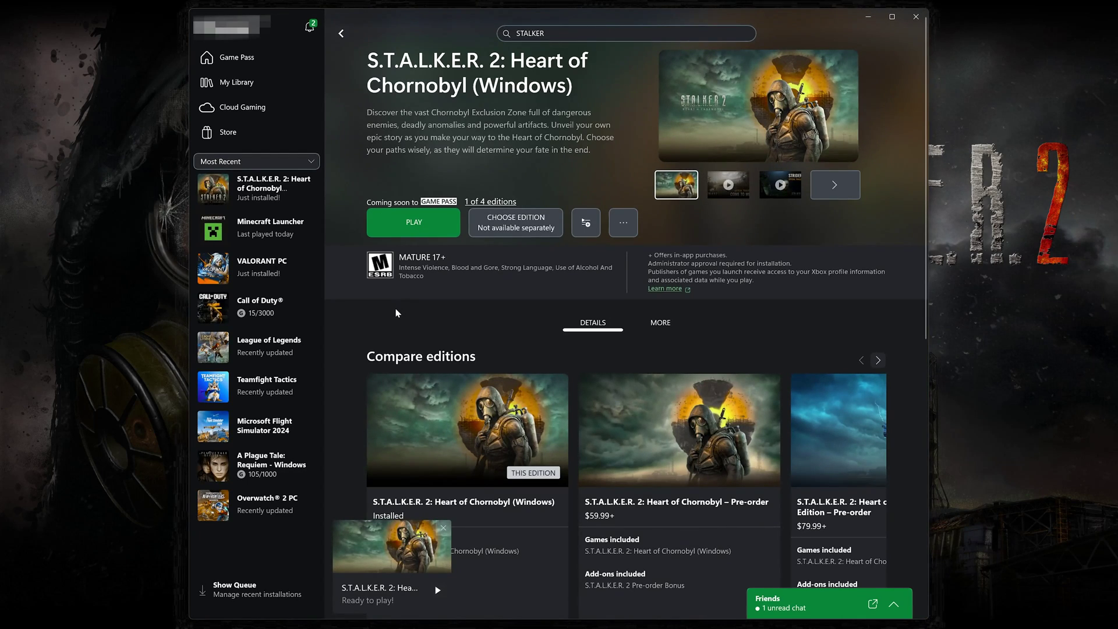
pyautogui.click(268, 589)
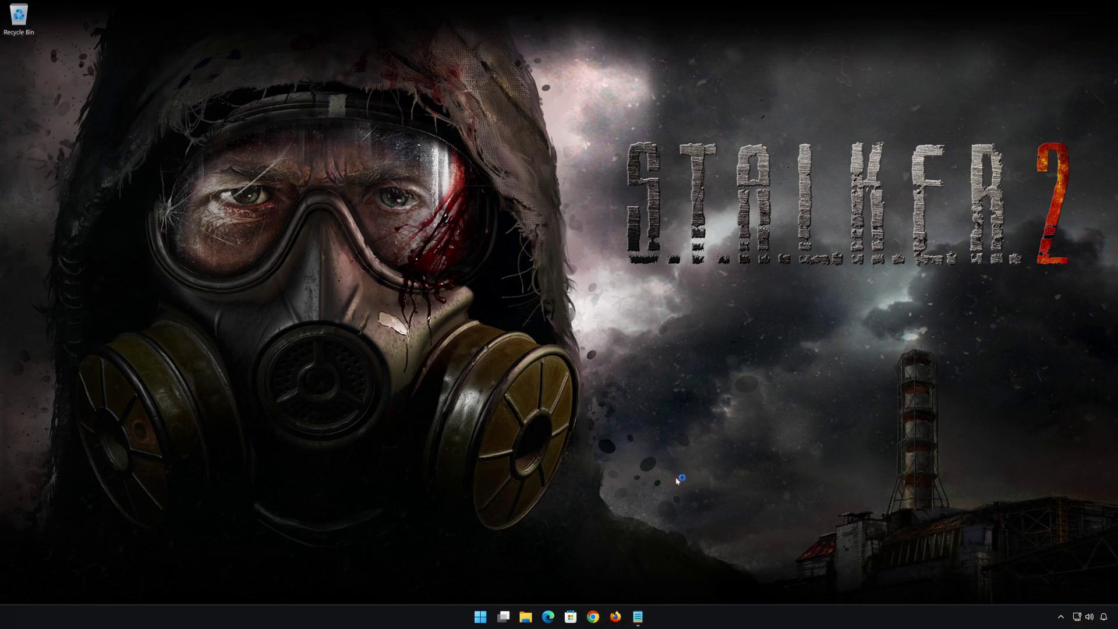
# Copy the Xbox Gaming Services Repair Tool support link from the Notepad notes, then minimize Notepad
pyautogui.click(638, 616)
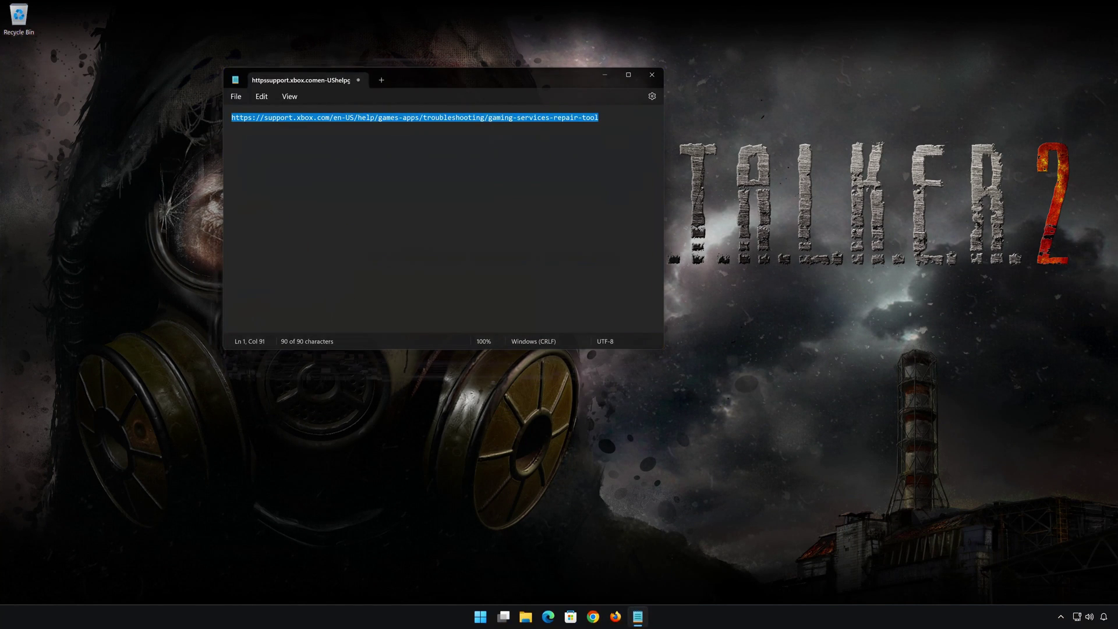
pyautogui.rightClick(500, 119)
pyautogui.click(539, 168)
pyautogui.click(607, 83)
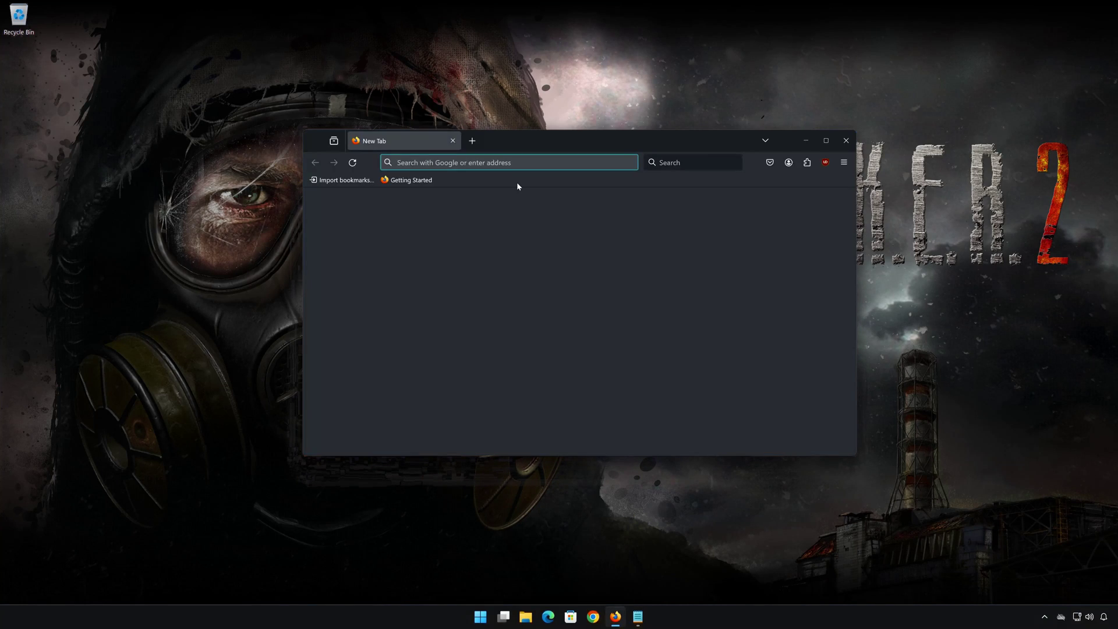
# Paste the copied support link into Firefox's address bar and load the Xbox article
pyautogui.rightClick(523, 163)
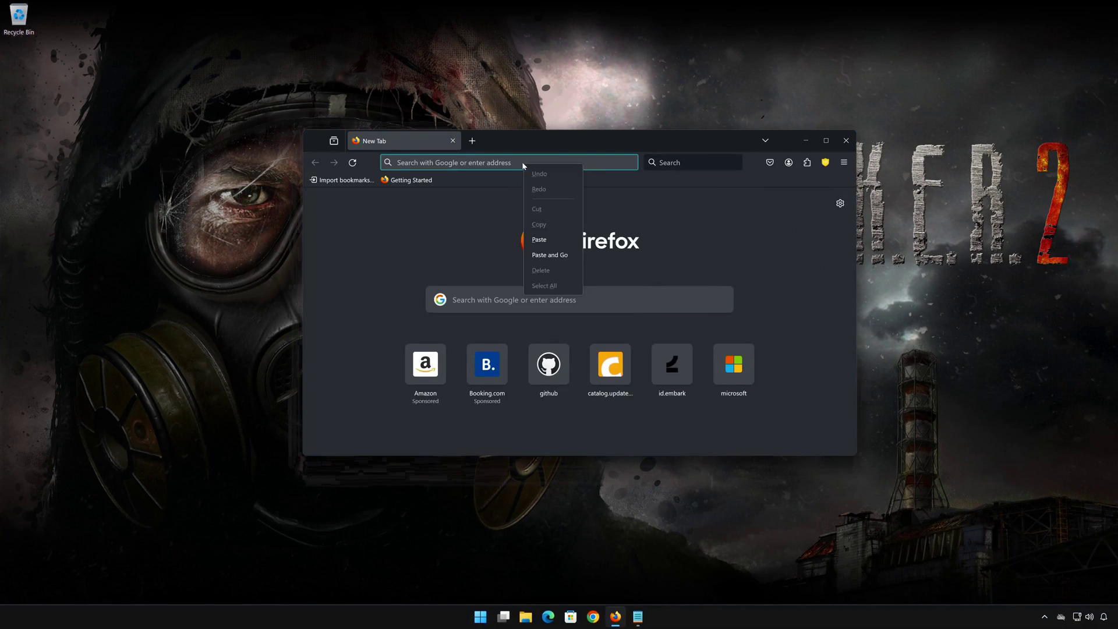
pyautogui.click(539, 239)
pyautogui.press('Return')
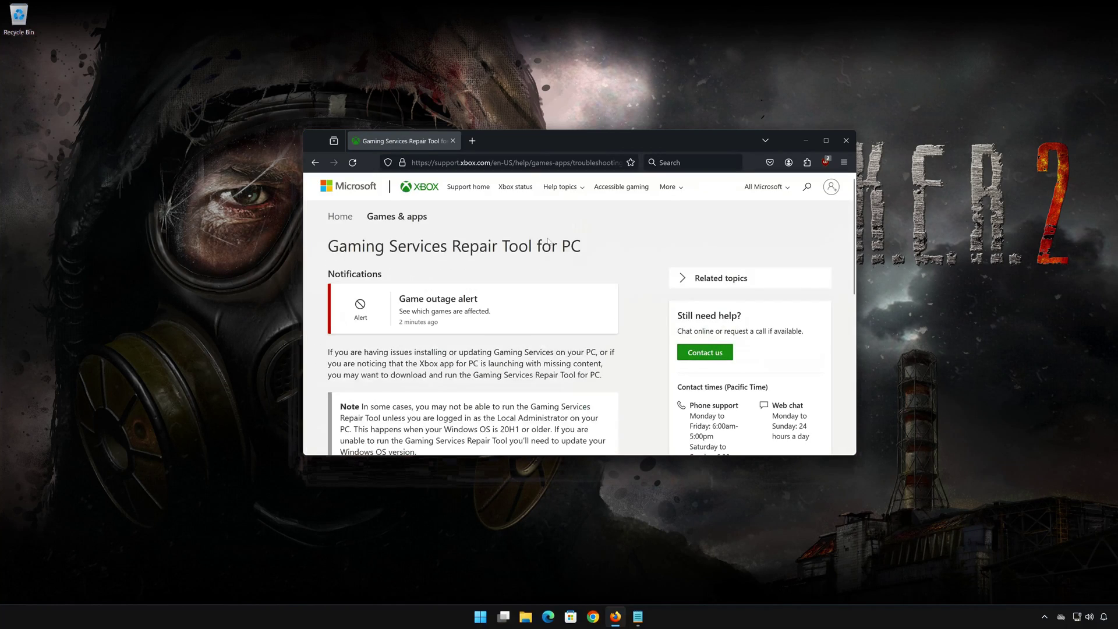
# Expand Downloadable version, download GamingRepairTool.exe (698 KB), and close Firefox
pyautogui.scroll(-4, 541, 298)
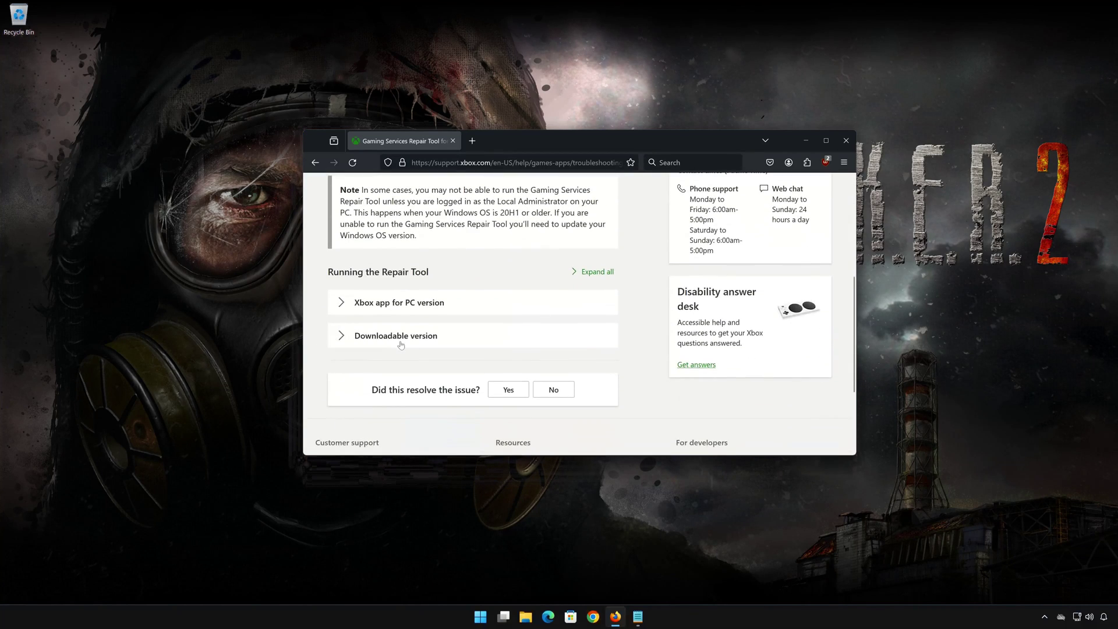
pyautogui.click(341, 337)
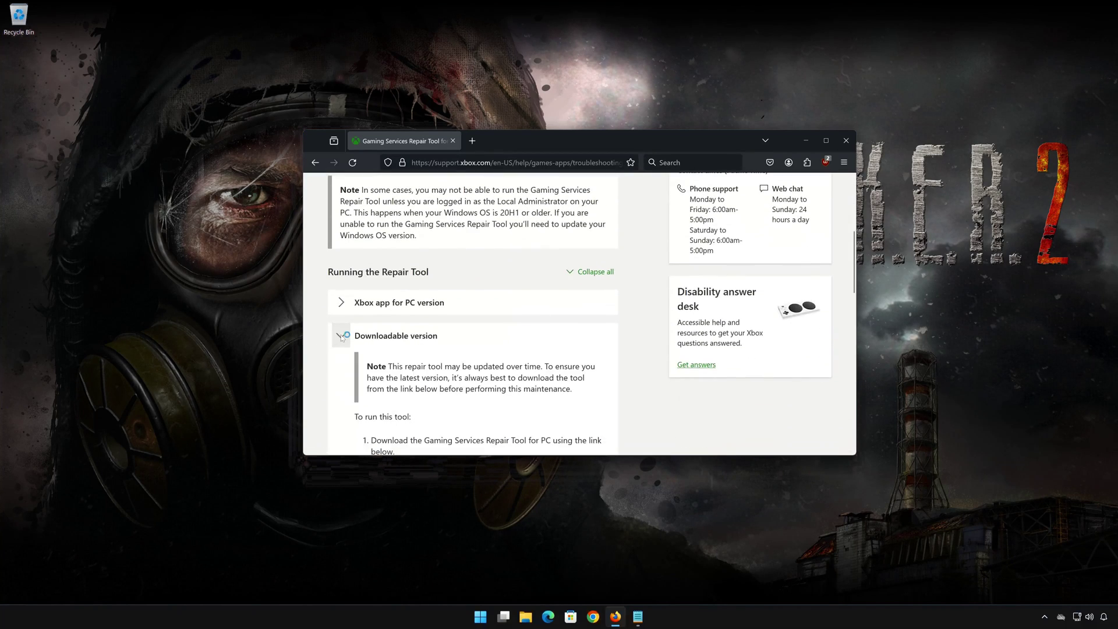
pyautogui.scroll(-3, 496, 348)
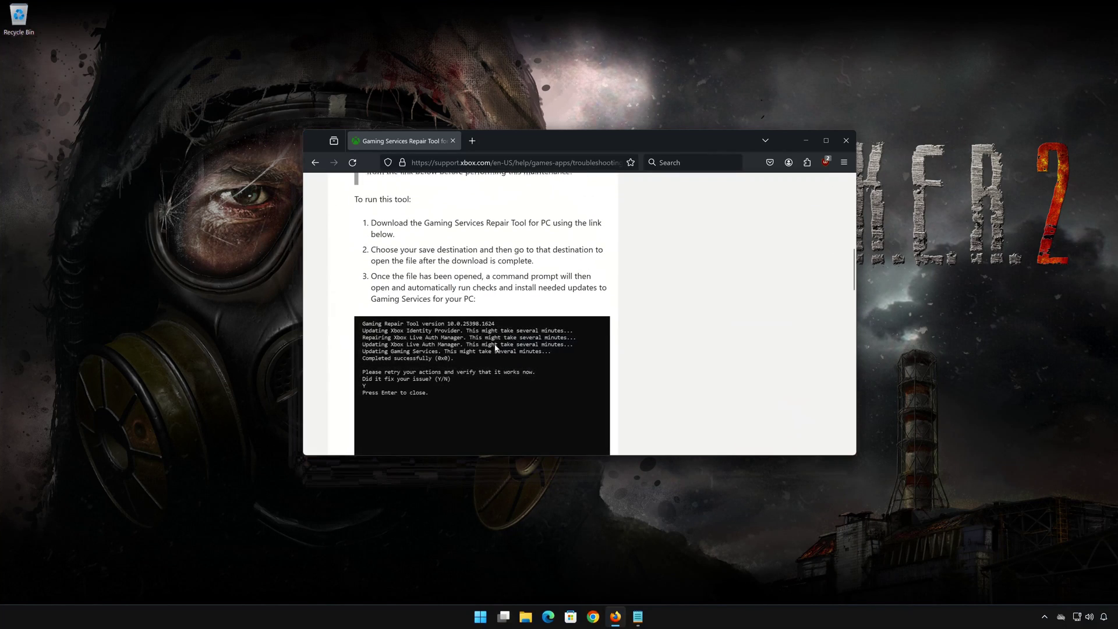
pyautogui.scroll(-4, 496, 347)
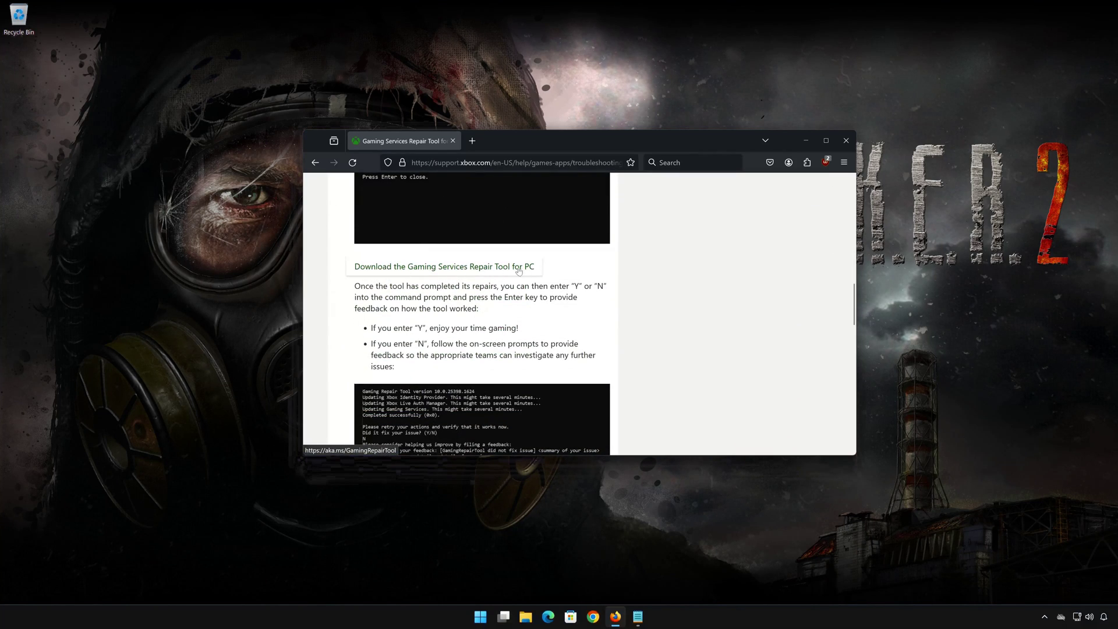
pyautogui.click(463, 271)
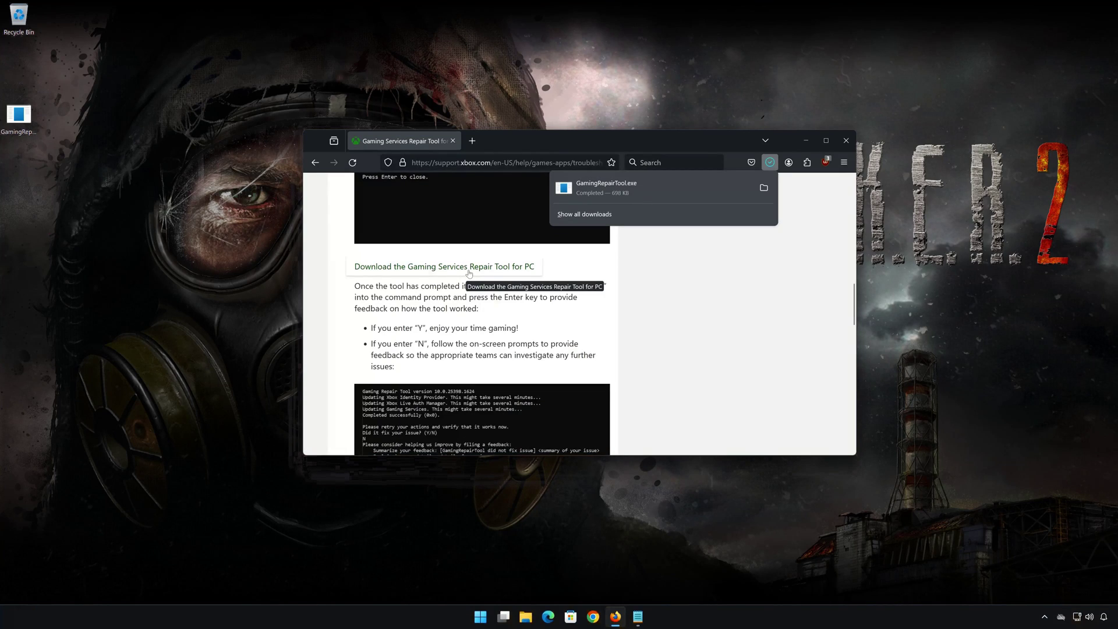
pyautogui.press('Escape')
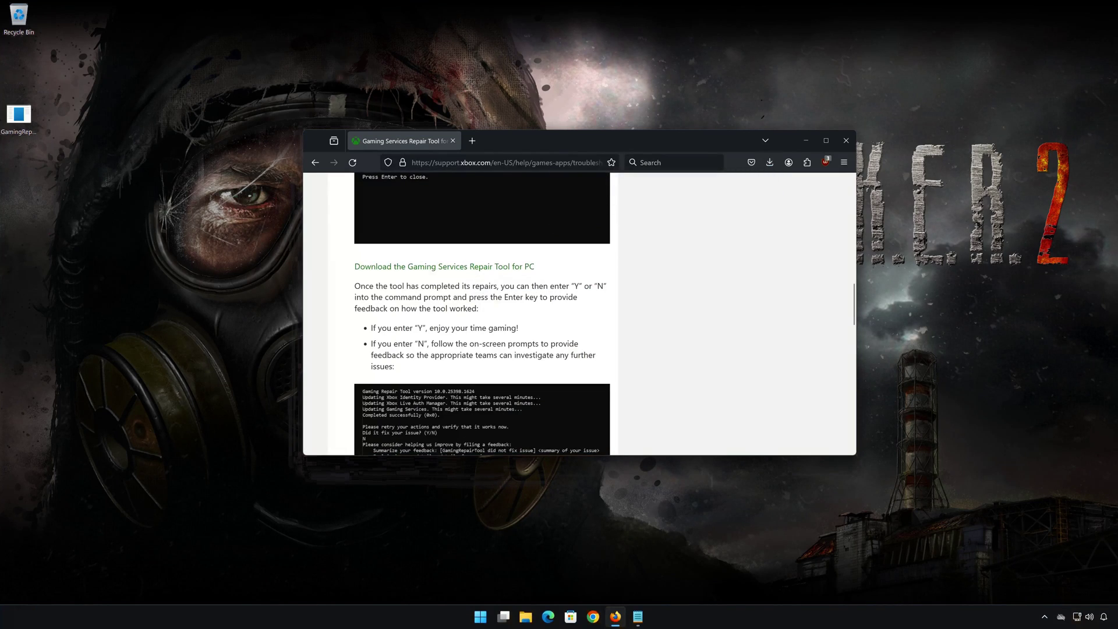
pyautogui.click(846, 141)
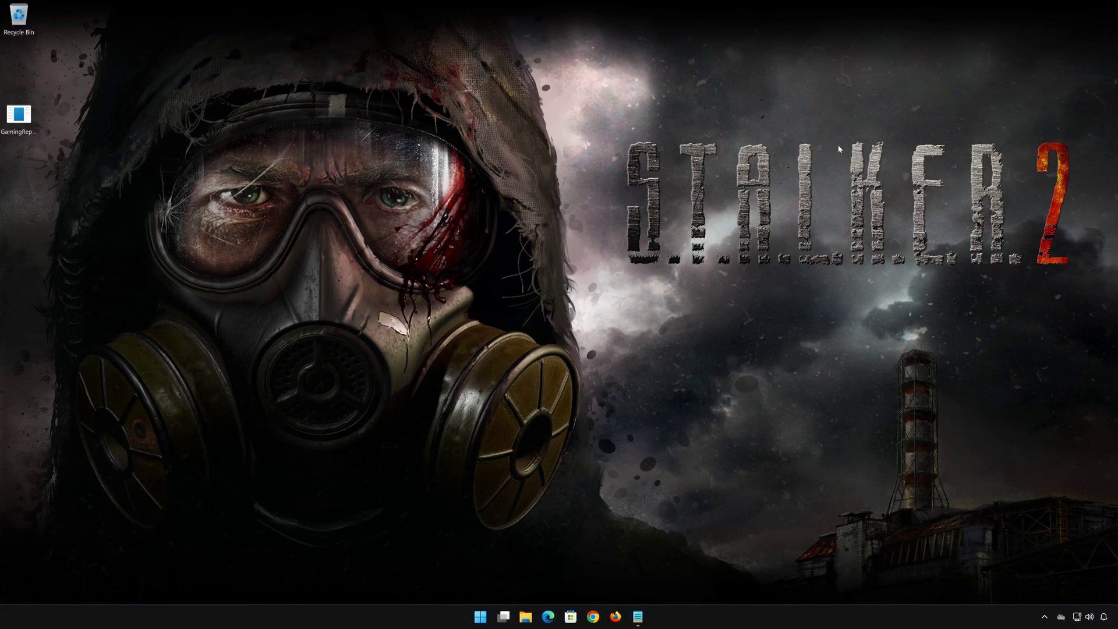
# Run GamingRepairTool as administrator, approve both permission prompts, and answer y that it fixed the issue
pyautogui.rightClick(19, 127)
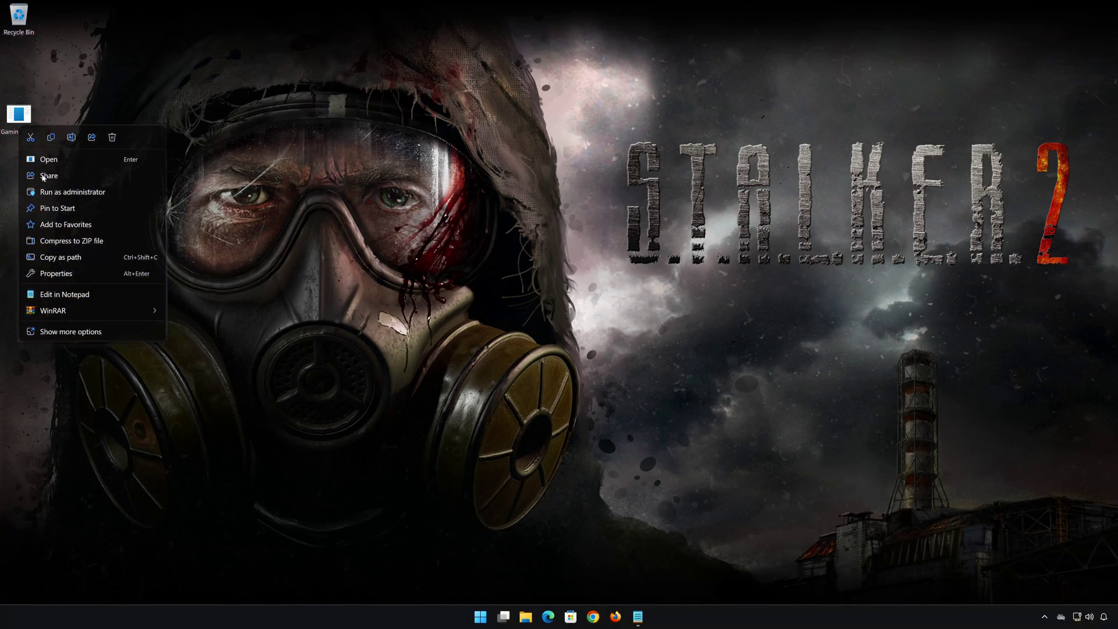
pyautogui.click(75, 193)
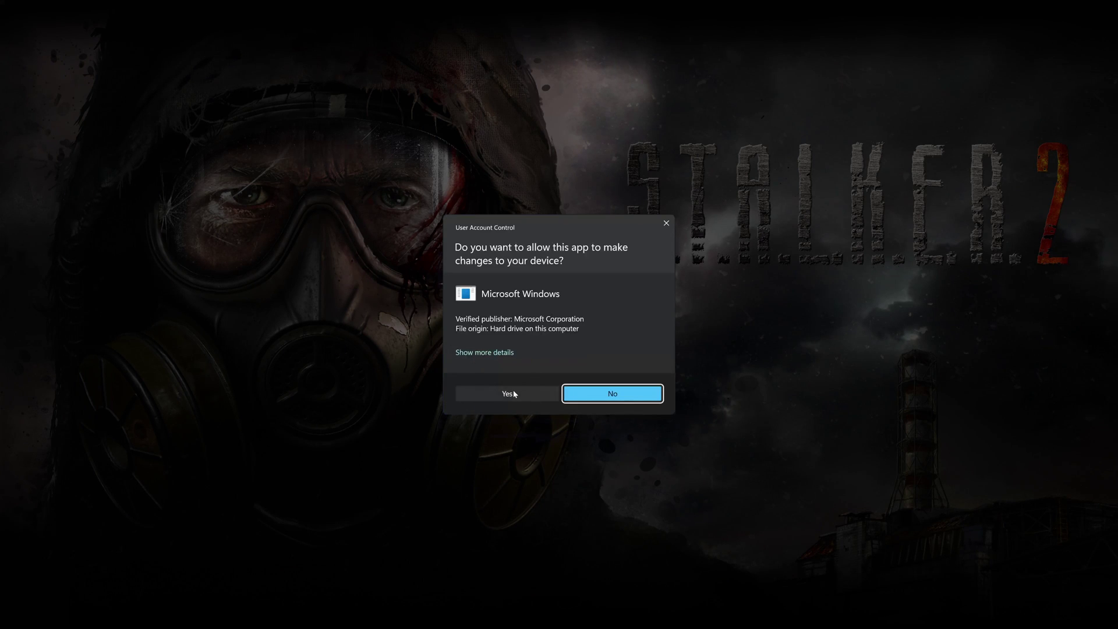
pyautogui.click(514, 394)
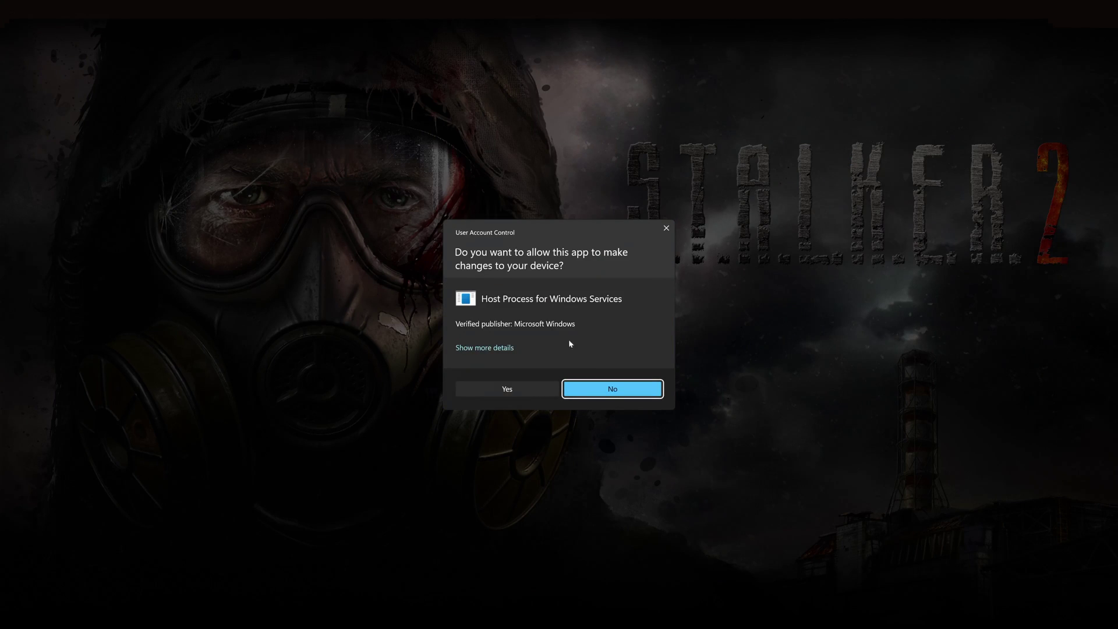
pyautogui.click(514, 391)
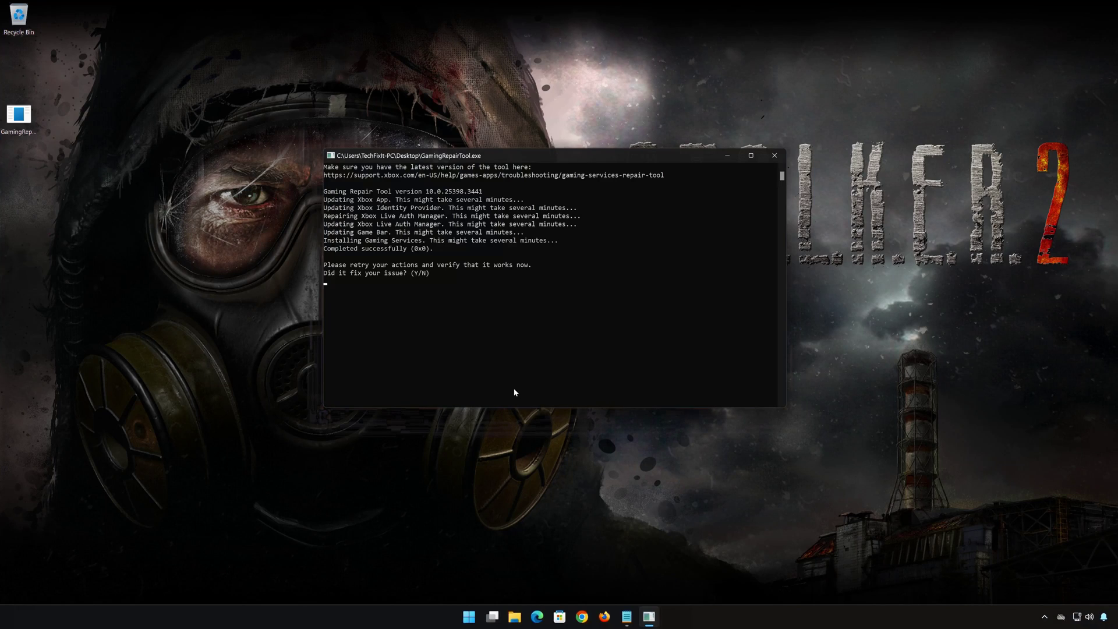
pyautogui.write('y')
pyautogui.press('Return')
pyautogui.press('Return')
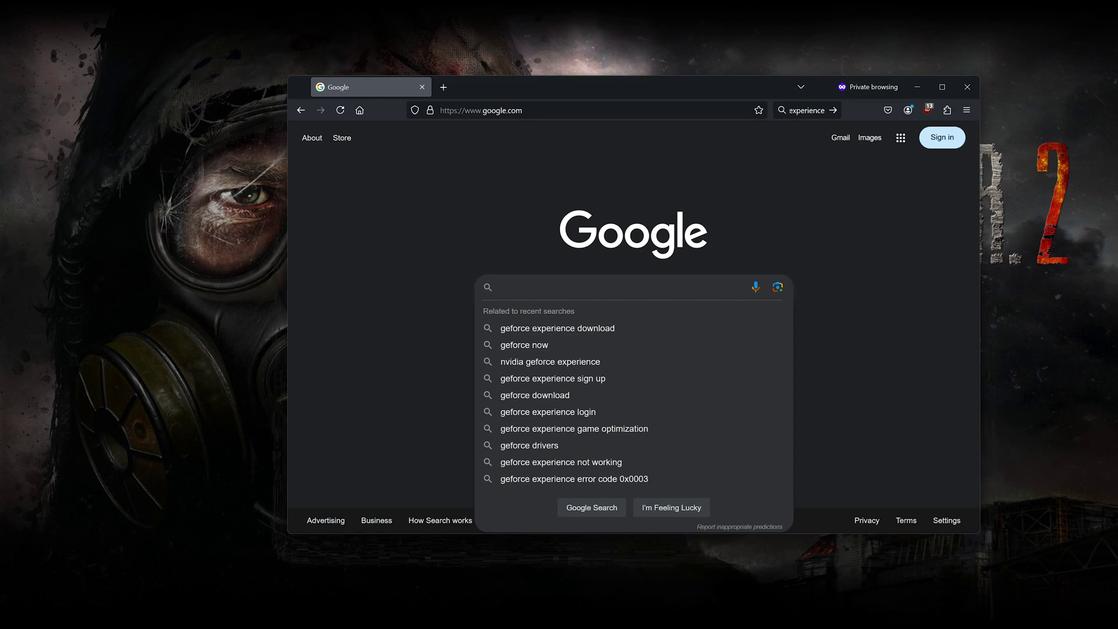
# Search Google for geforce, download NVIDIA_app_v11.0.1.163.exe from the NVIDIA App page, and launch it
pyautogui.write('geforce')
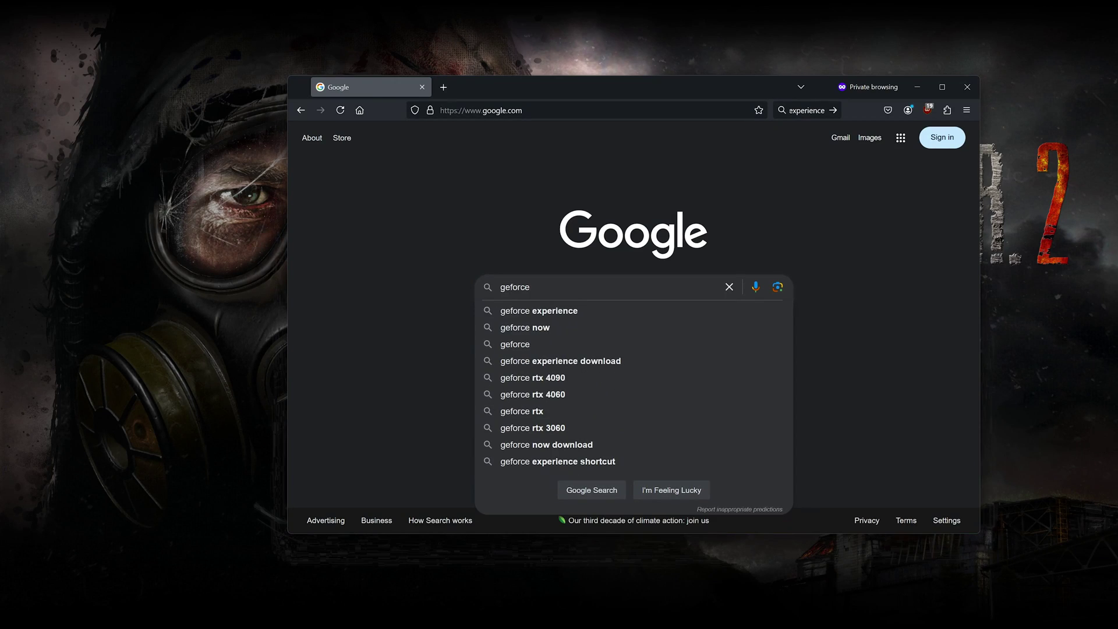
pyautogui.click(578, 311)
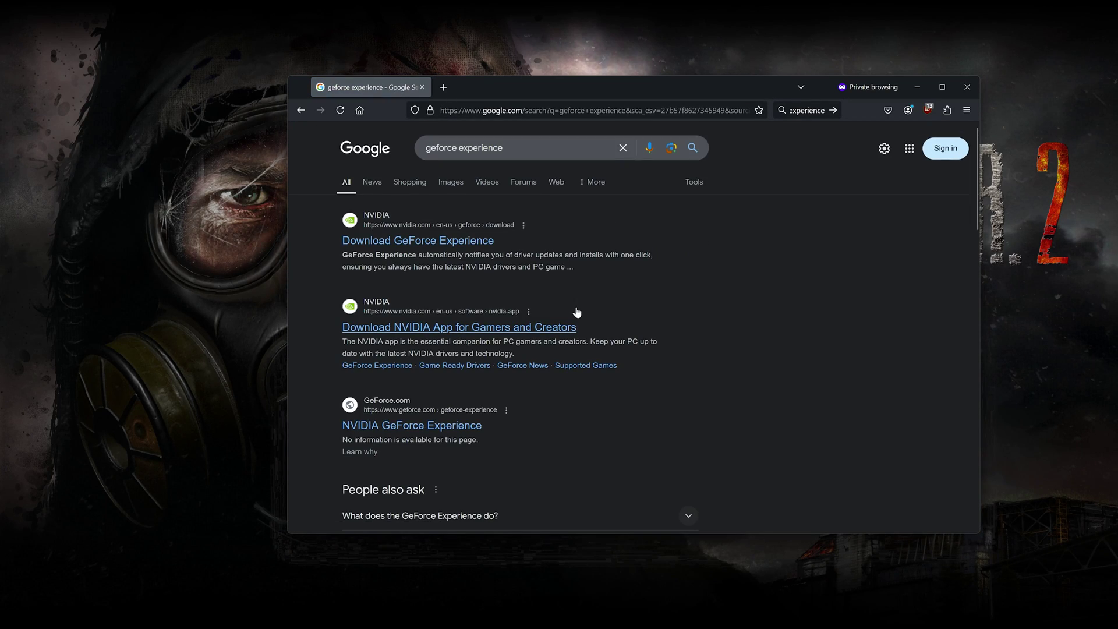
pyautogui.click(389, 335)
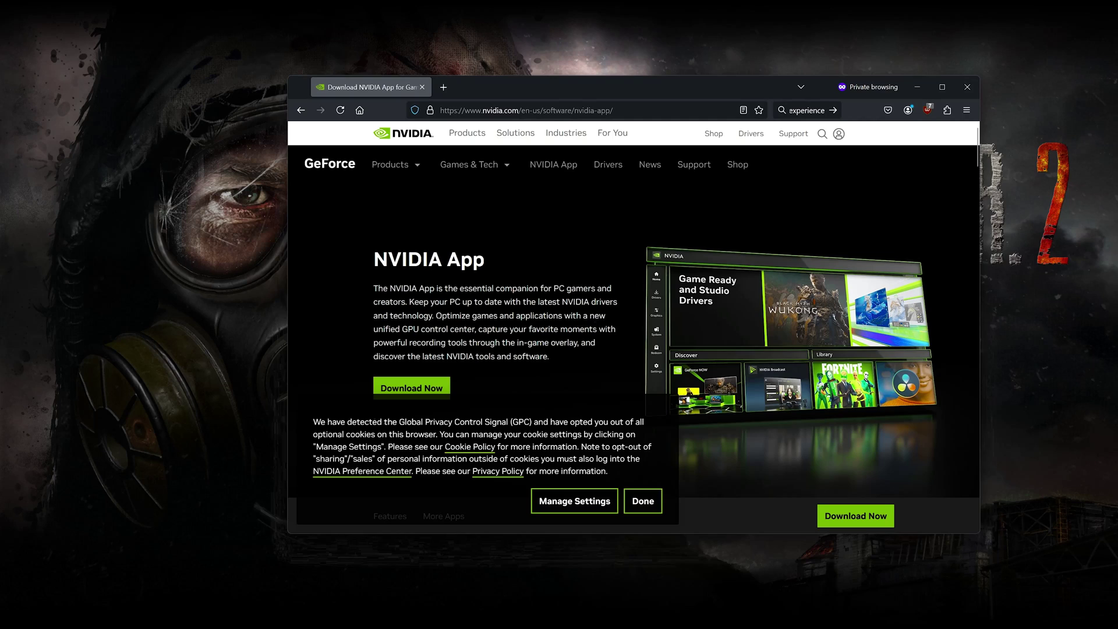
pyautogui.click(643, 501)
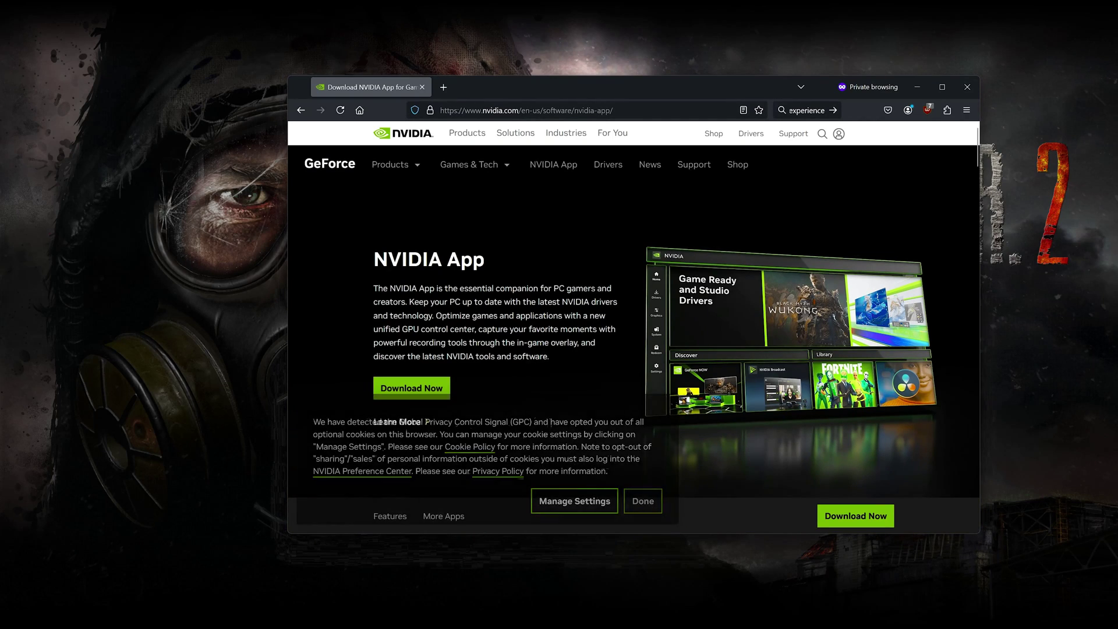
pyautogui.click(427, 393)
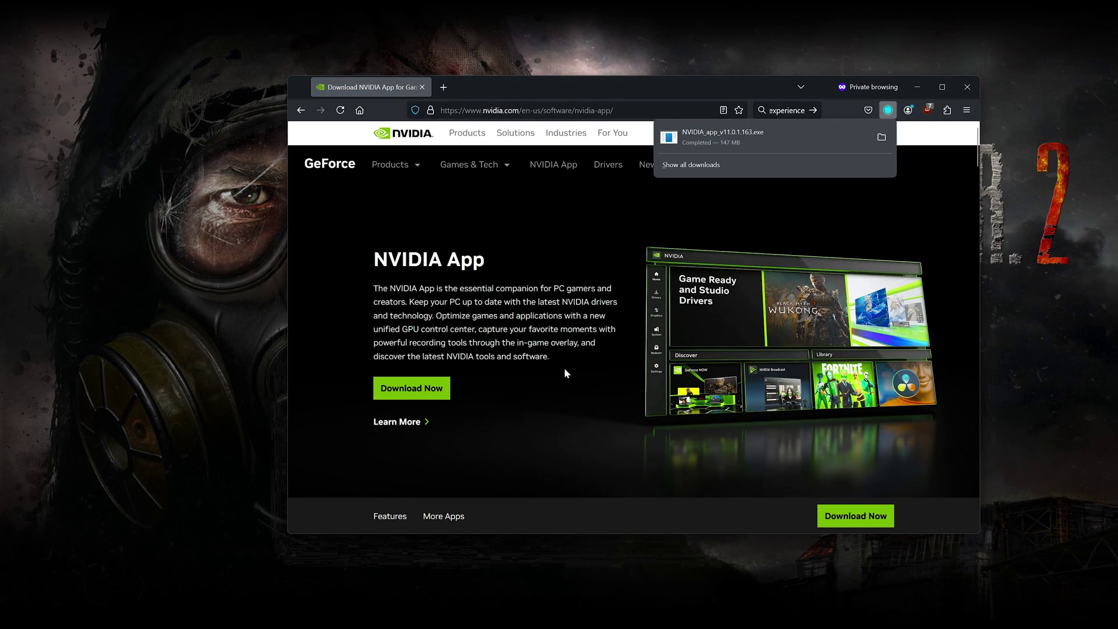
pyautogui.click(767, 140)
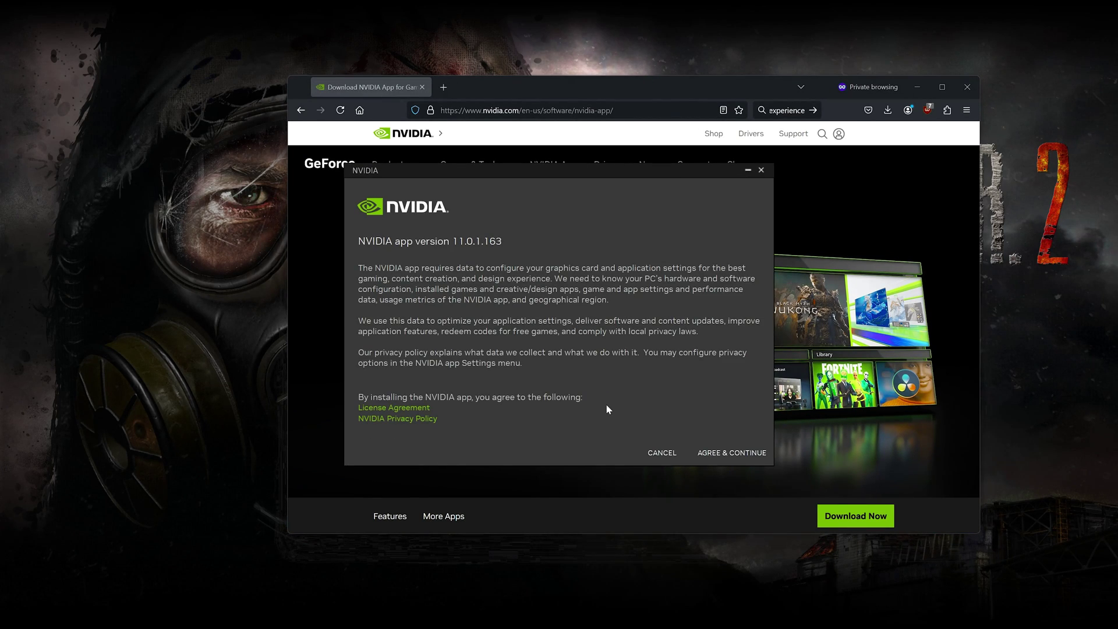
# Agree to the NVIDIA license terms and install NVIDIA app 11.0.1.163
pyautogui.click(745, 460)
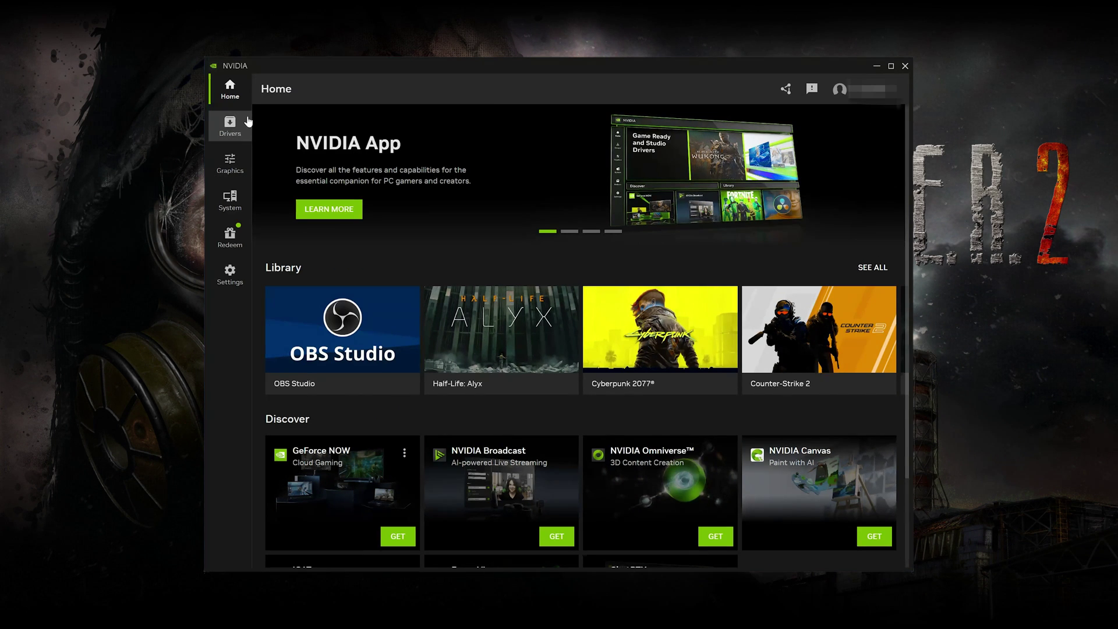
# Download and install GeForce Game Ready Driver 566.14 from the NVIDIA app's Drivers tab
pyautogui.click(239, 126)
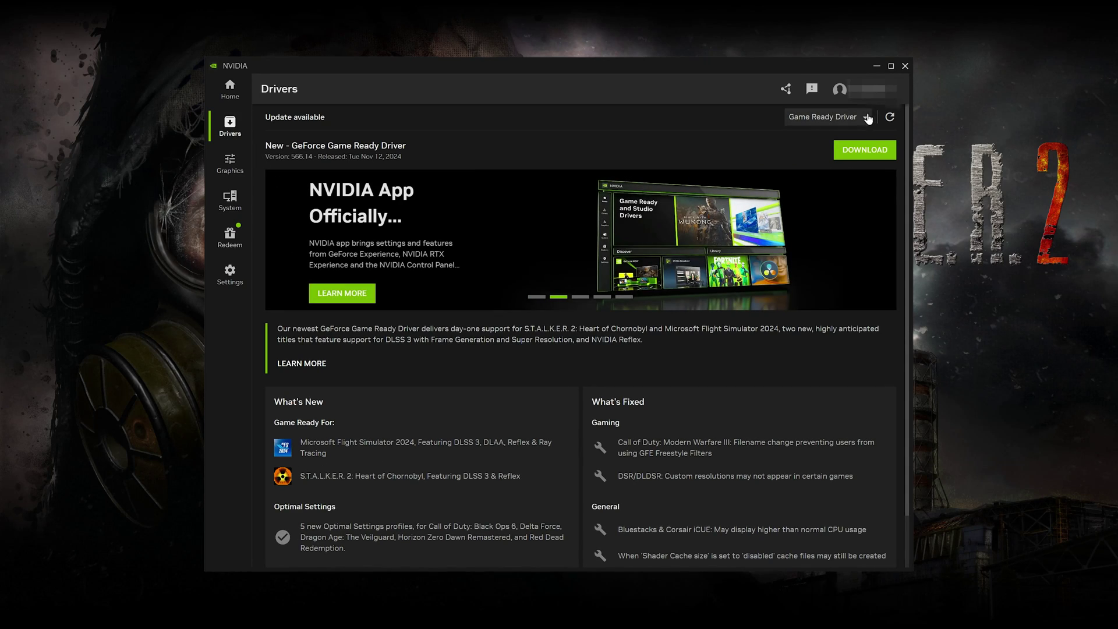
pyautogui.click(865, 149)
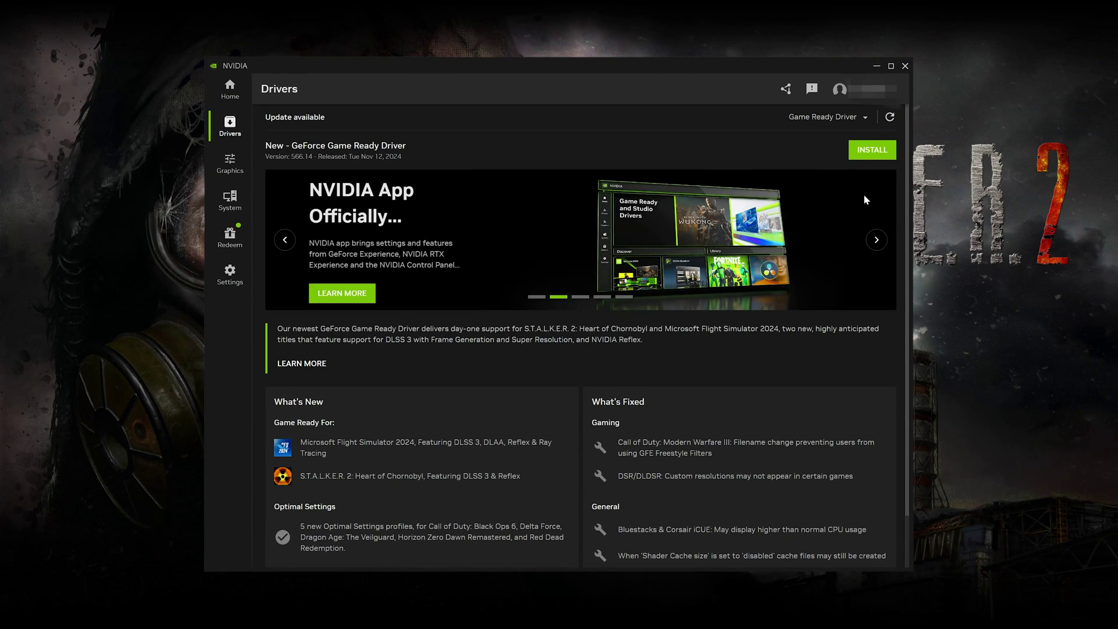
pyautogui.click(875, 149)
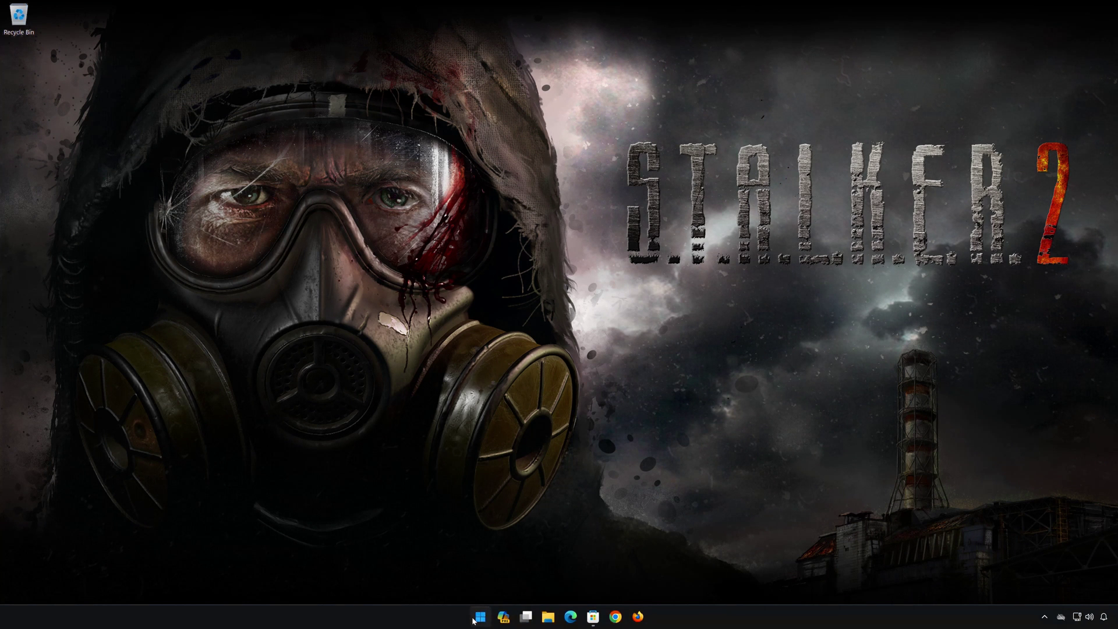
# Launch the Xbox app from the Start menu and centre its window
pyautogui.click(478, 618)
pyautogui.click(441, 367)
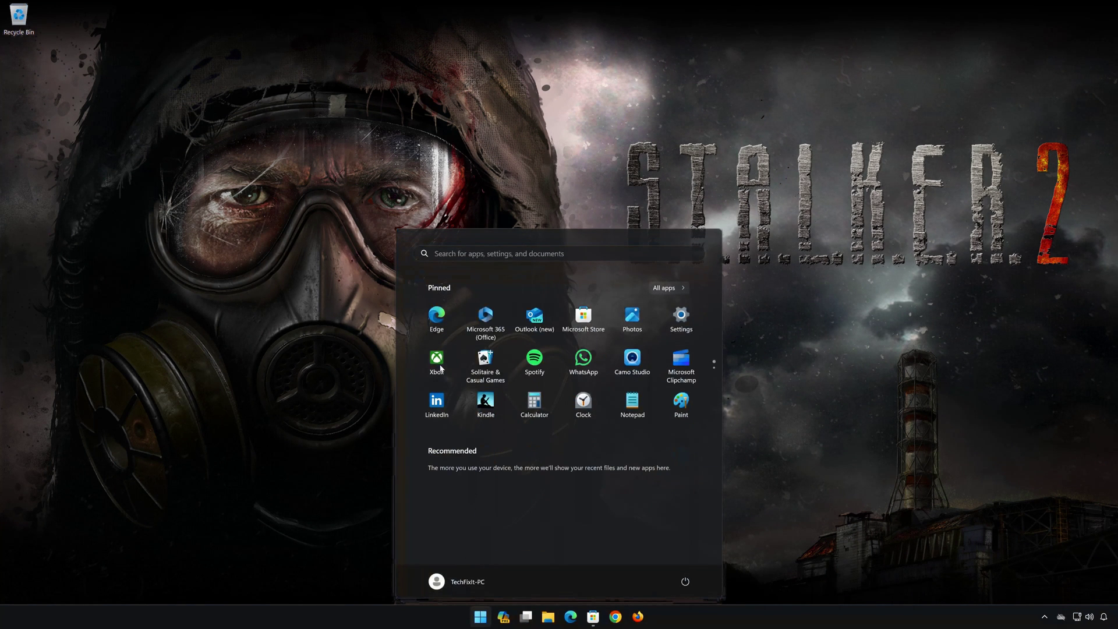
pyautogui.moveTo(403, 27); pyautogui.dragTo(623, 108)
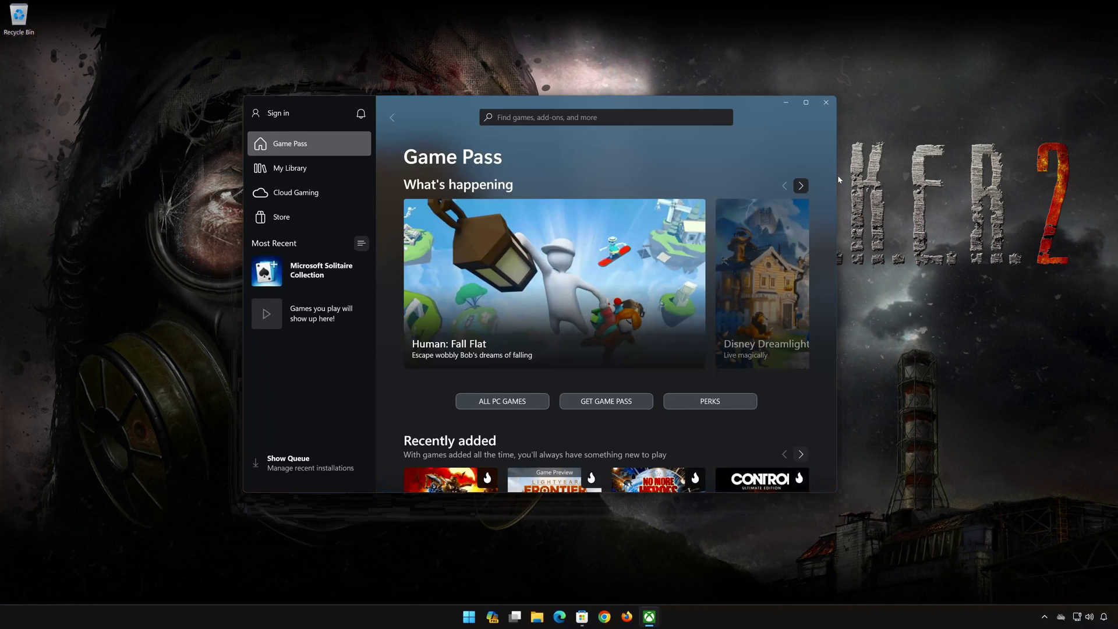
# Run the Gaming Services Repair Tool from Support, approving the administrator prompt
pyautogui.click(280, 119)
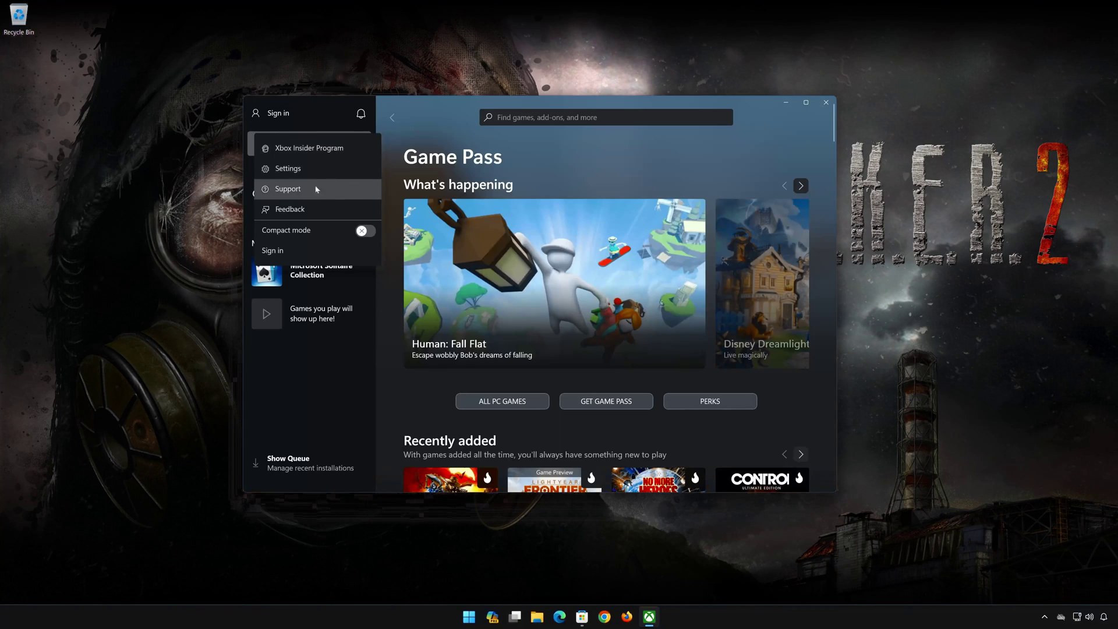
pyautogui.click(291, 193)
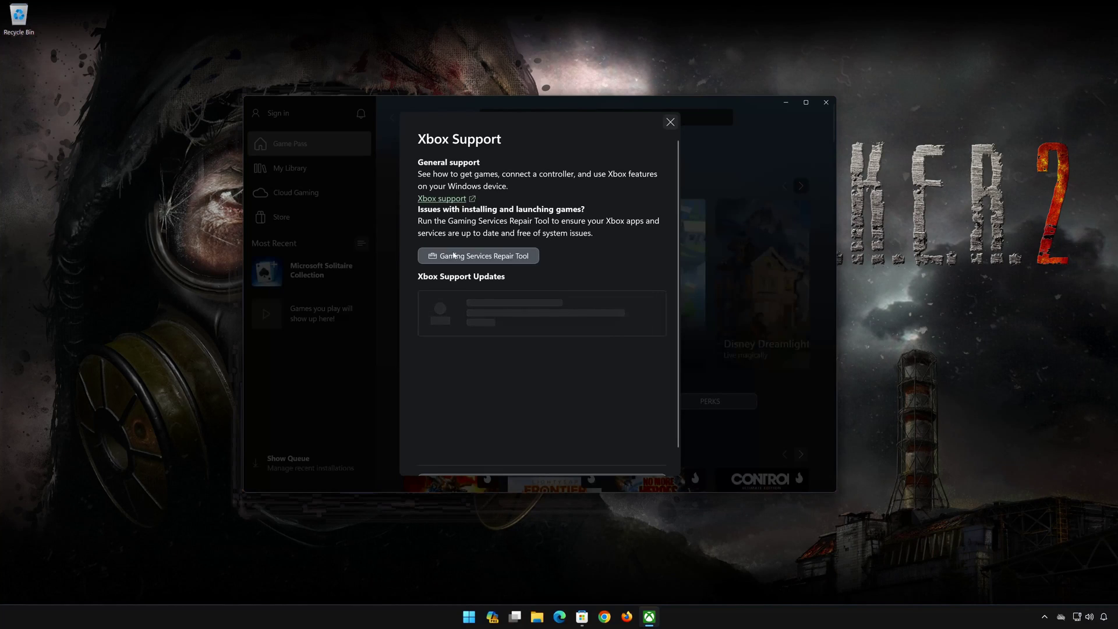
pyautogui.click(498, 258)
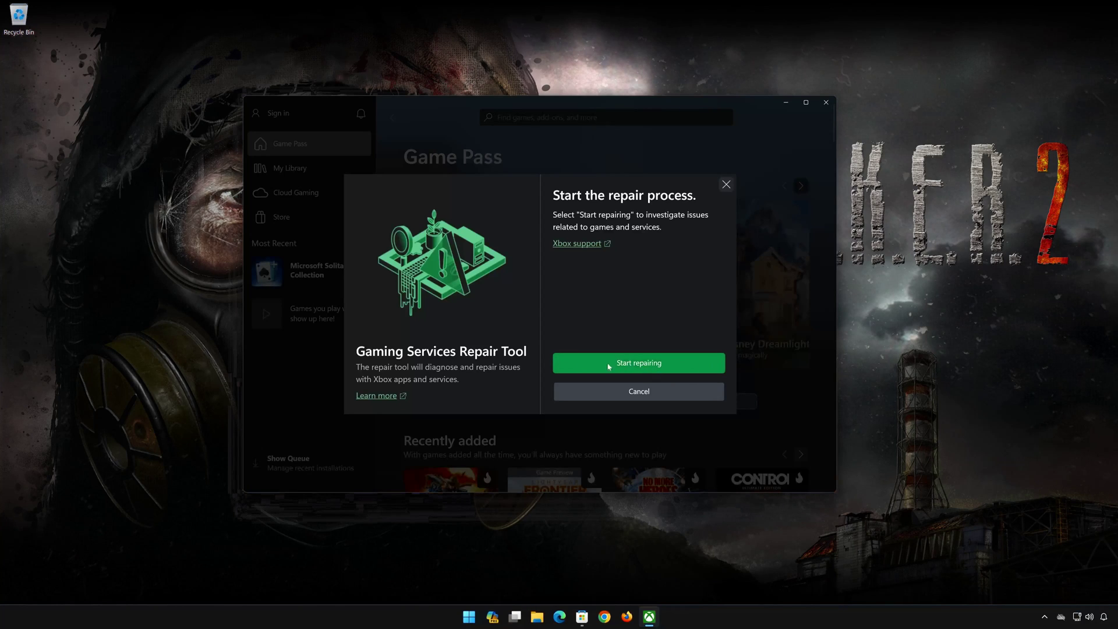
pyautogui.click(630, 365)
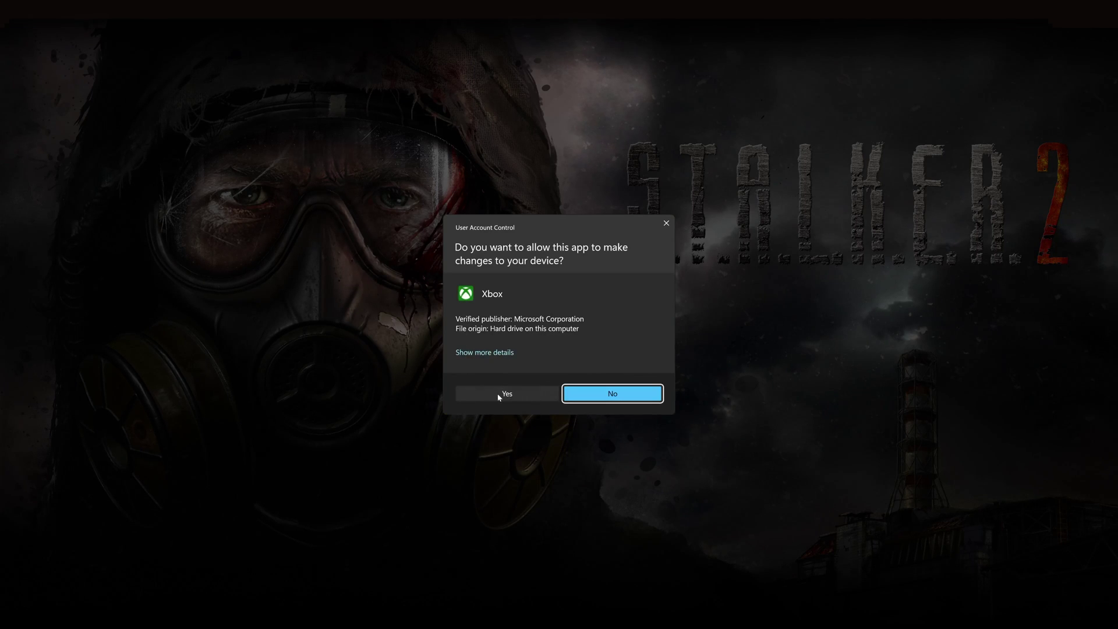
pyautogui.click(499, 396)
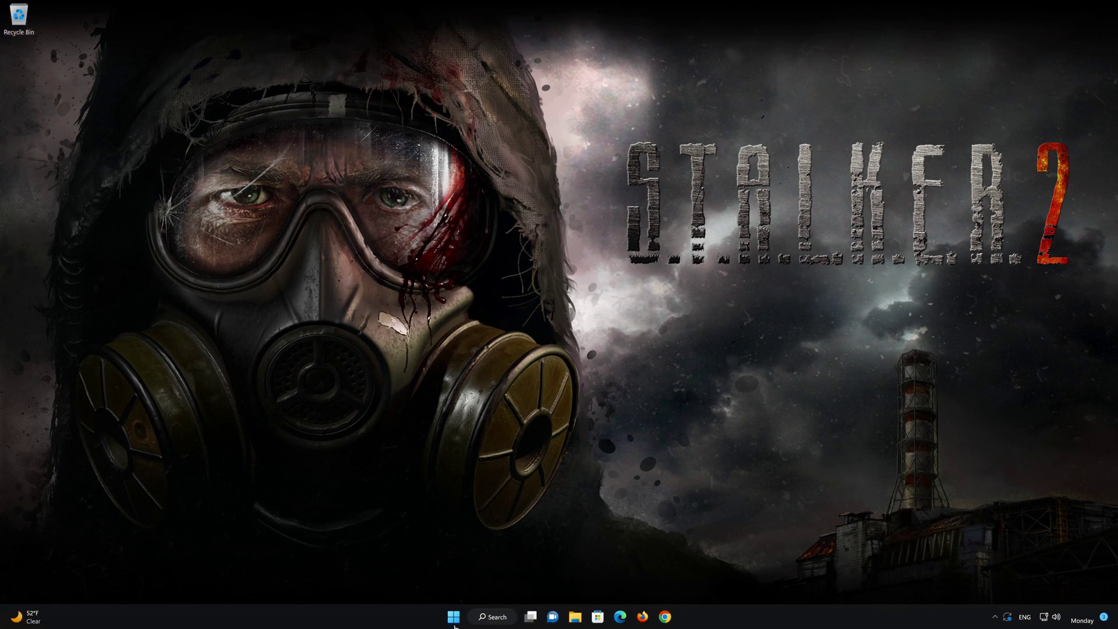
# Open Settings > Apps > Apps & features and bring up the ⋮ menu for Xbox
pyautogui.click(454, 619)
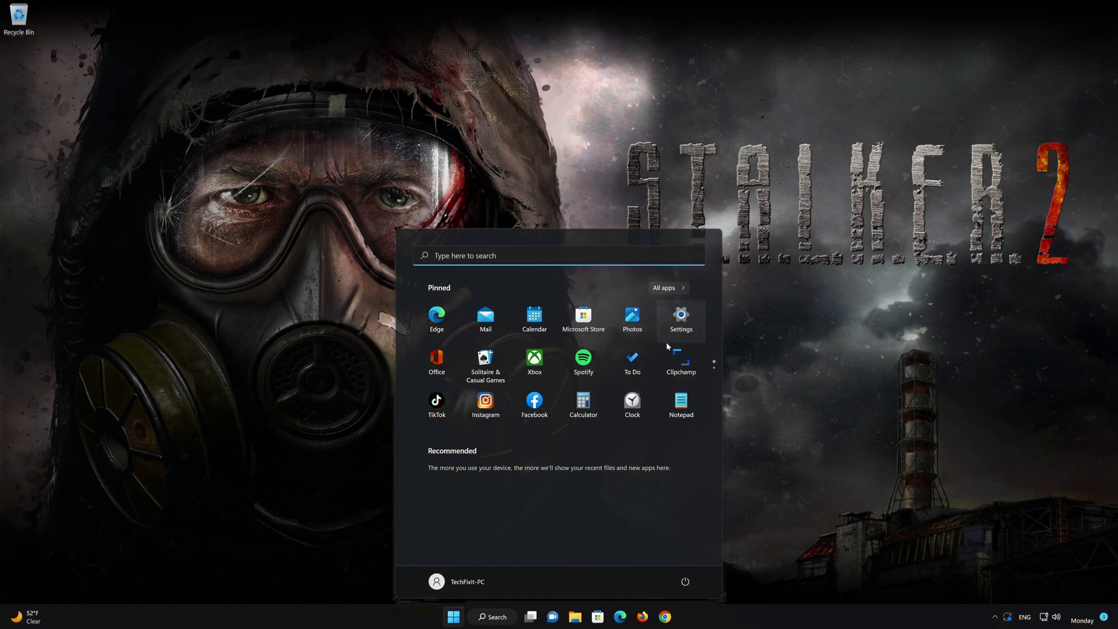
pyautogui.click(682, 319)
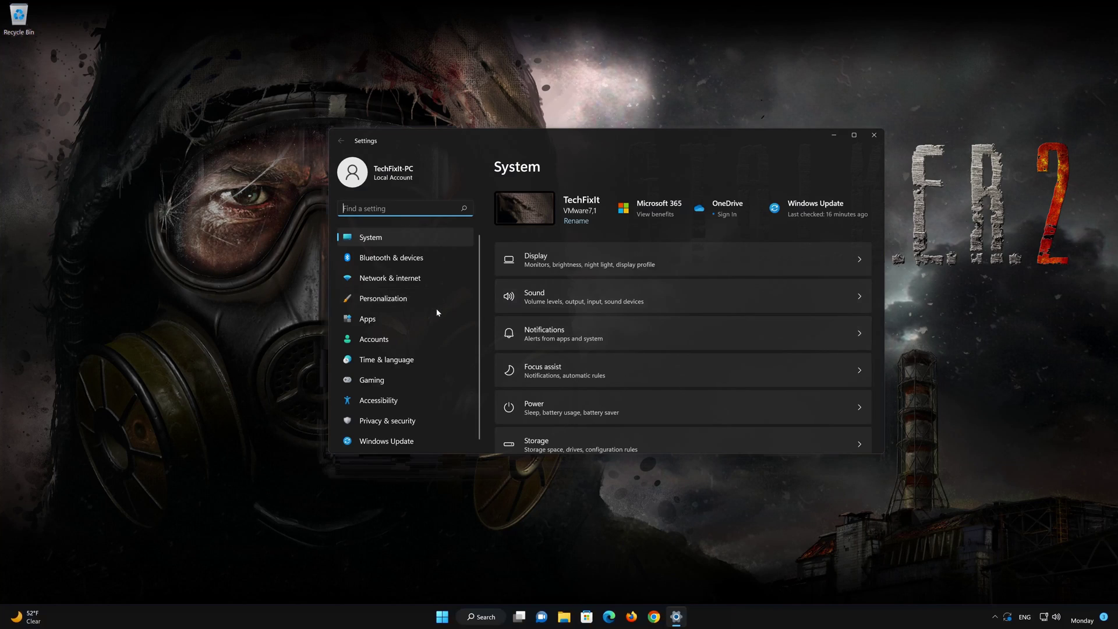
pyautogui.click(376, 318)
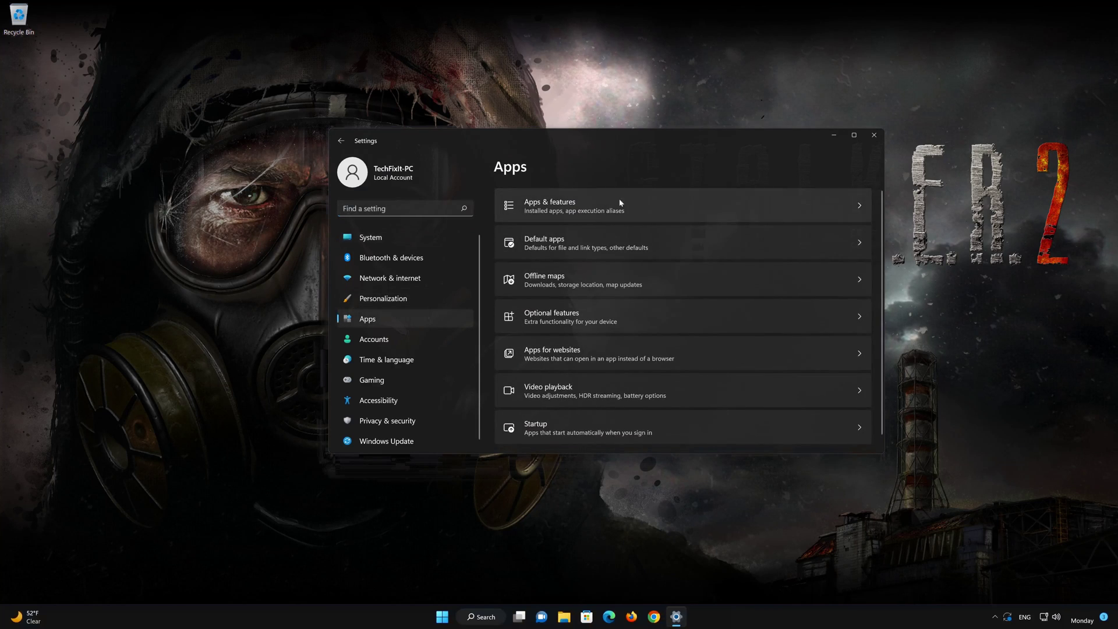
pyautogui.click(598, 212)
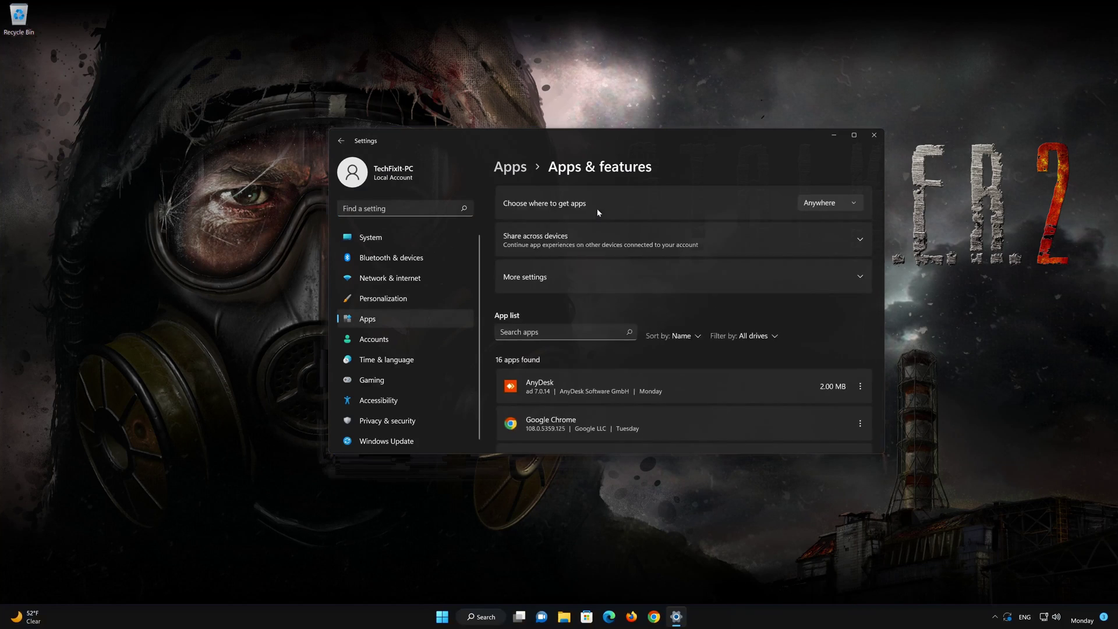
pyautogui.scroll(-9, 700, 294)
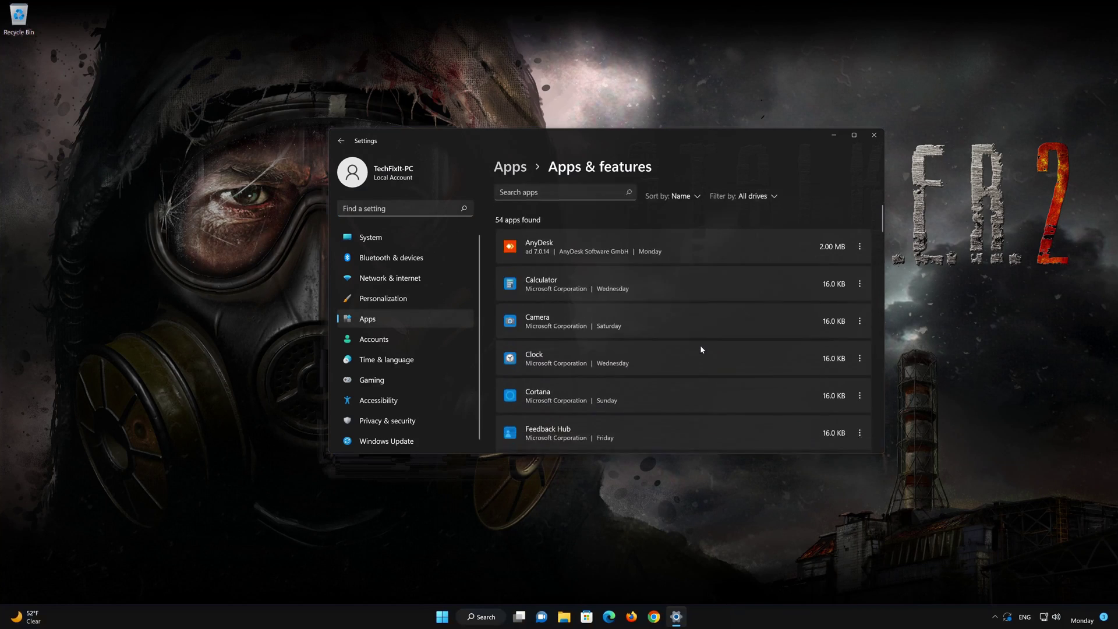
pyautogui.scroll(-12, 701, 350)
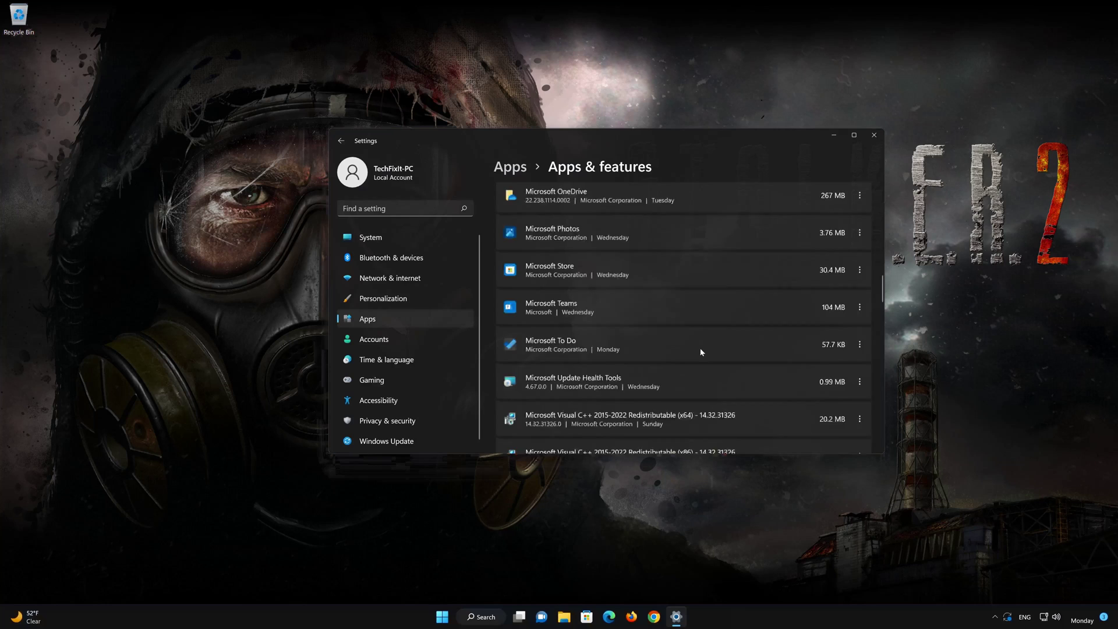
pyautogui.scroll(-10, 701, 352)
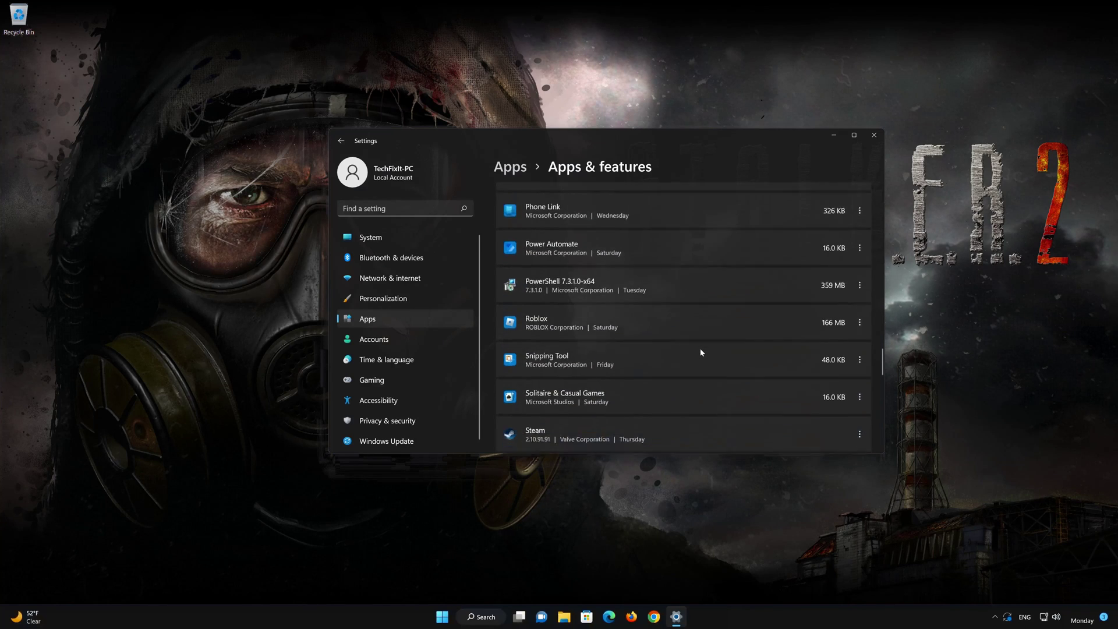
pyautogui.scroll(-4, 701, 353)
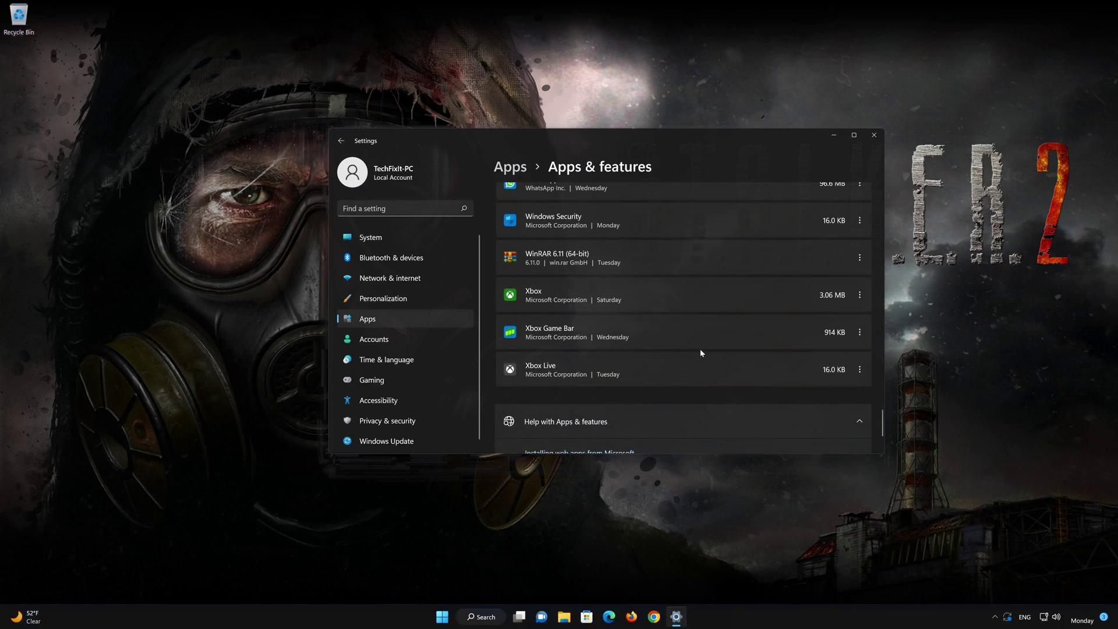
pyautogui.scroll(1, 701, 352)
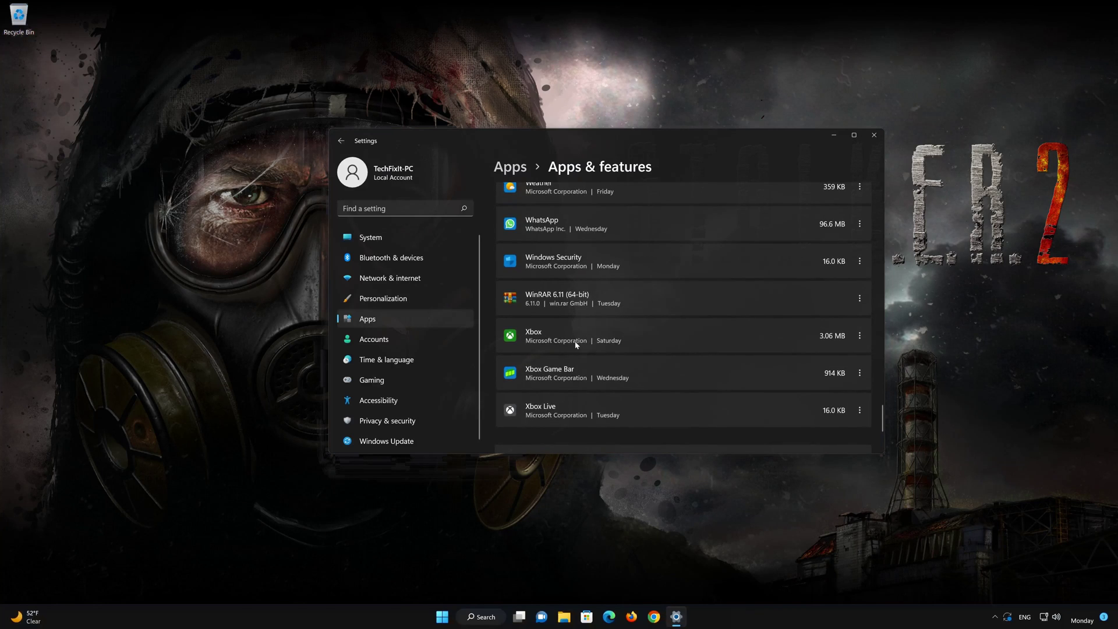
pyautogui.click(859, 336)
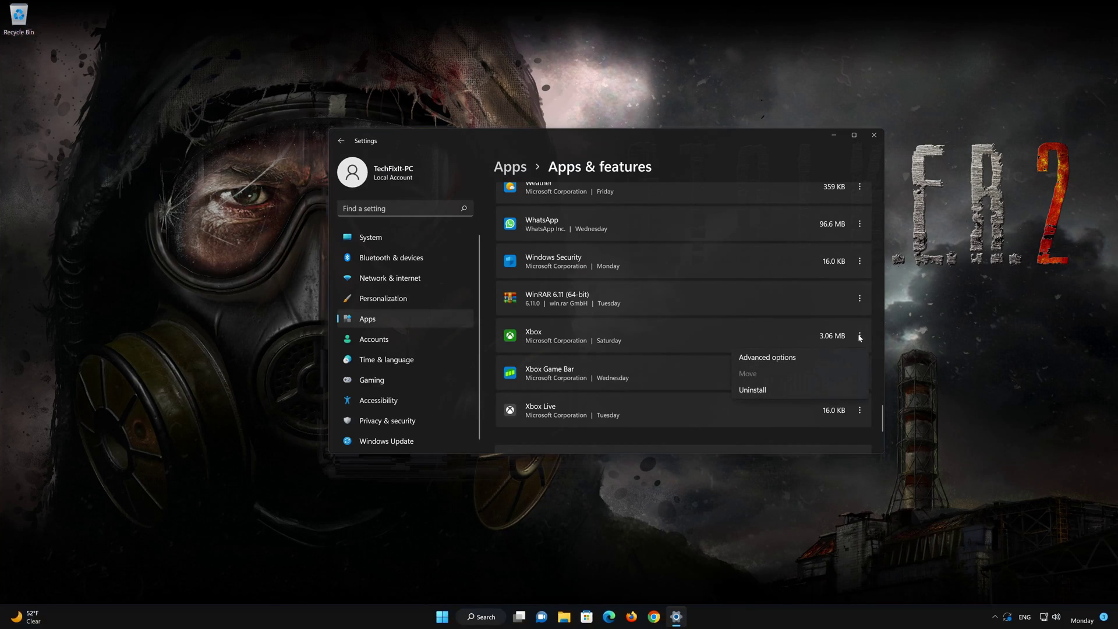
# In Xbox's advanced options, run Repair, then Reset the app's data and confirm
pyautogui.click(770, 361)
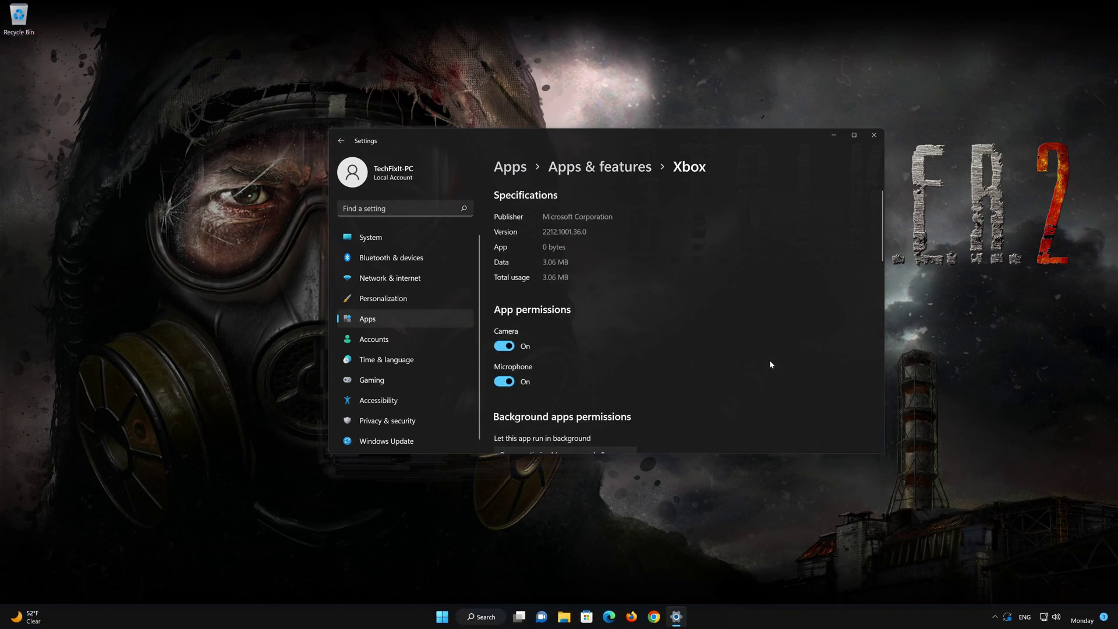
pyautogui.scroll(-4, 768, 360)
pyautogui.scroll(-5, 768, 361)
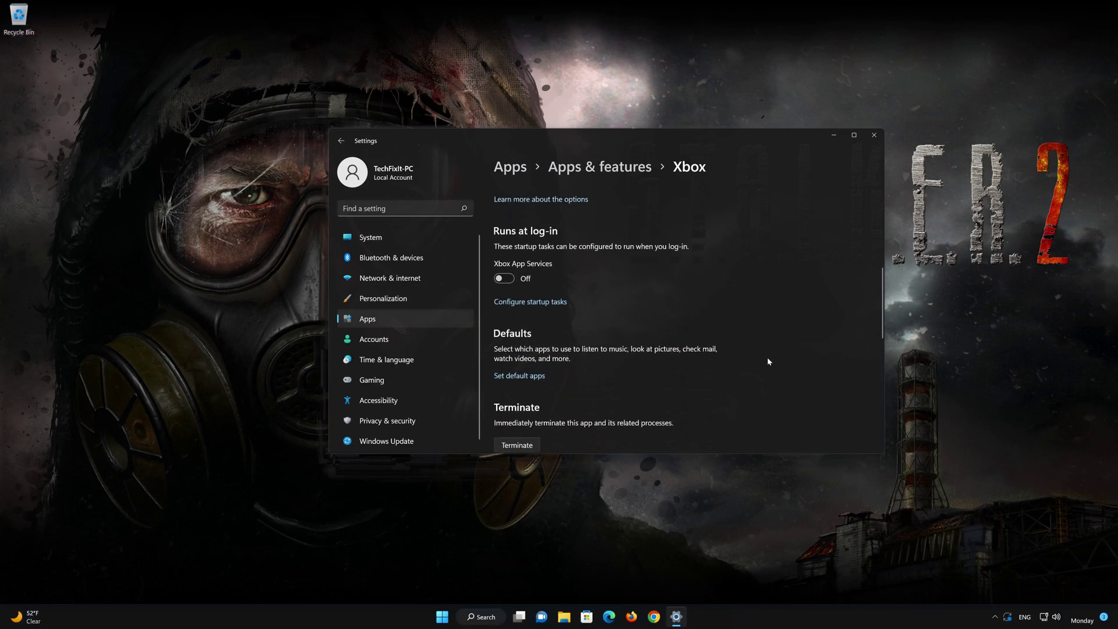
pyautogui.scroll(-2, 767, 361)
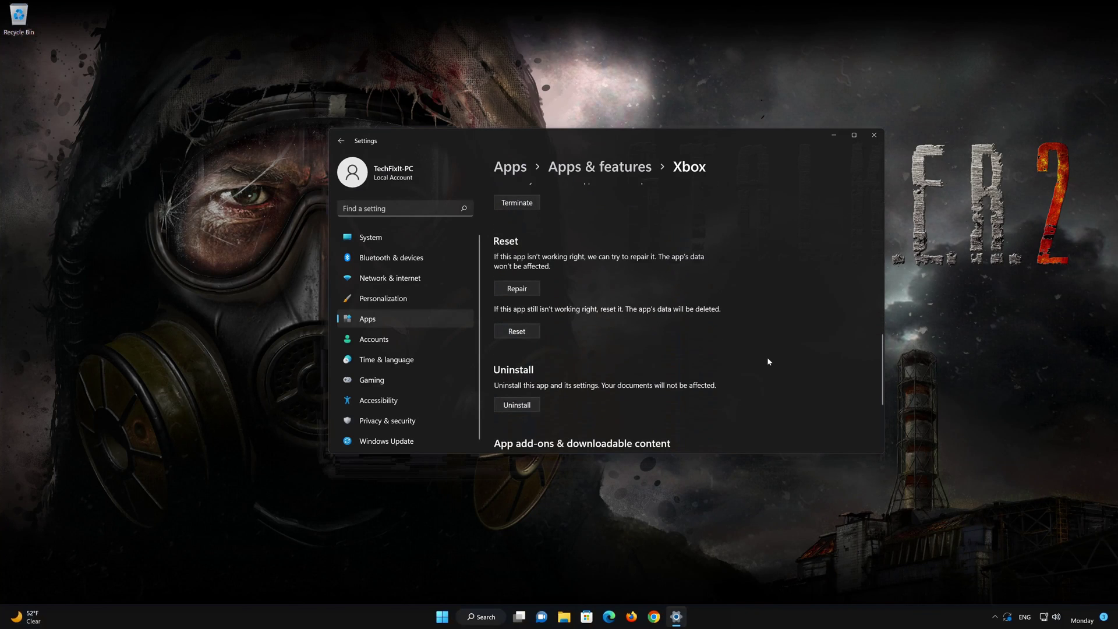
pyautogui.click(515, 291)
pyautogui.click(518, 331)
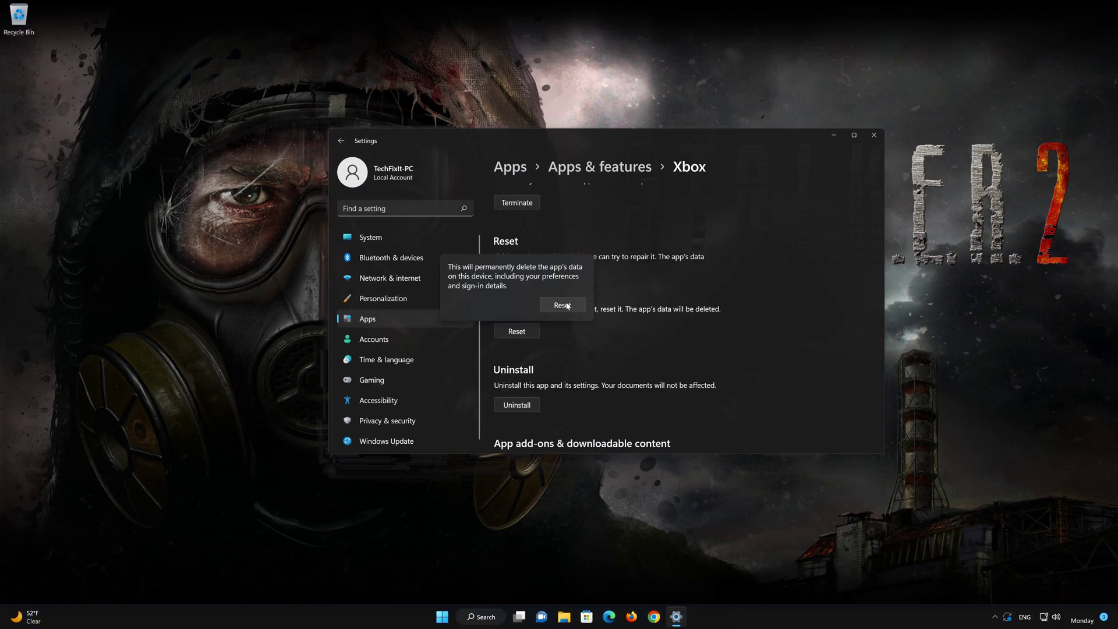
pyautogui.click(563, 305)
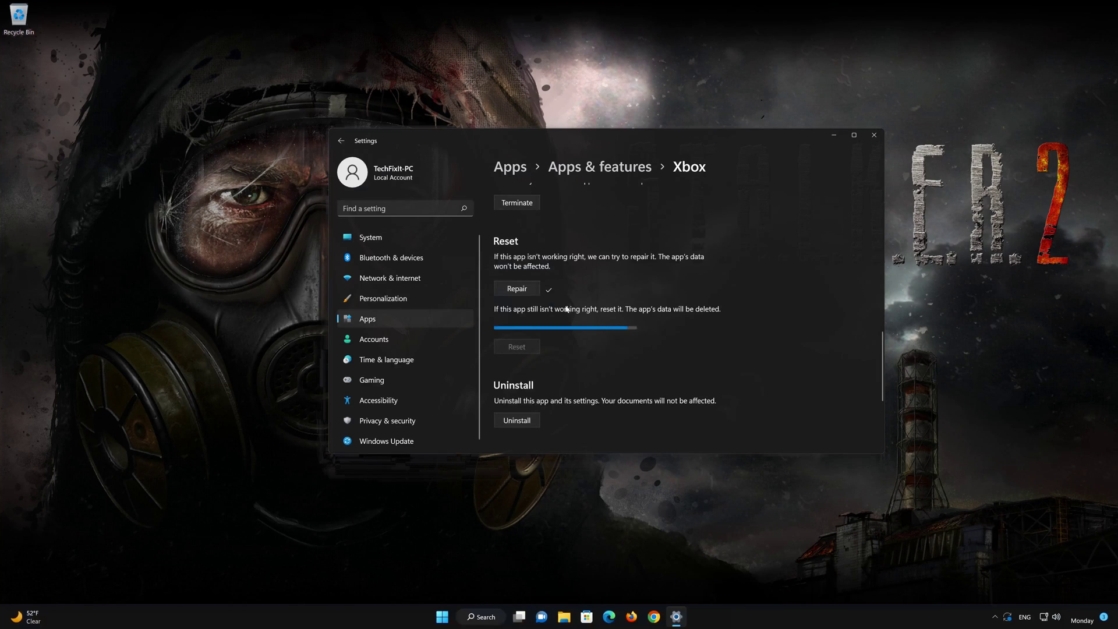
# Uninstall the Xbox app, confirming in the flyout, and close Settings
pyautogui.scroll(-2, 564, 332)
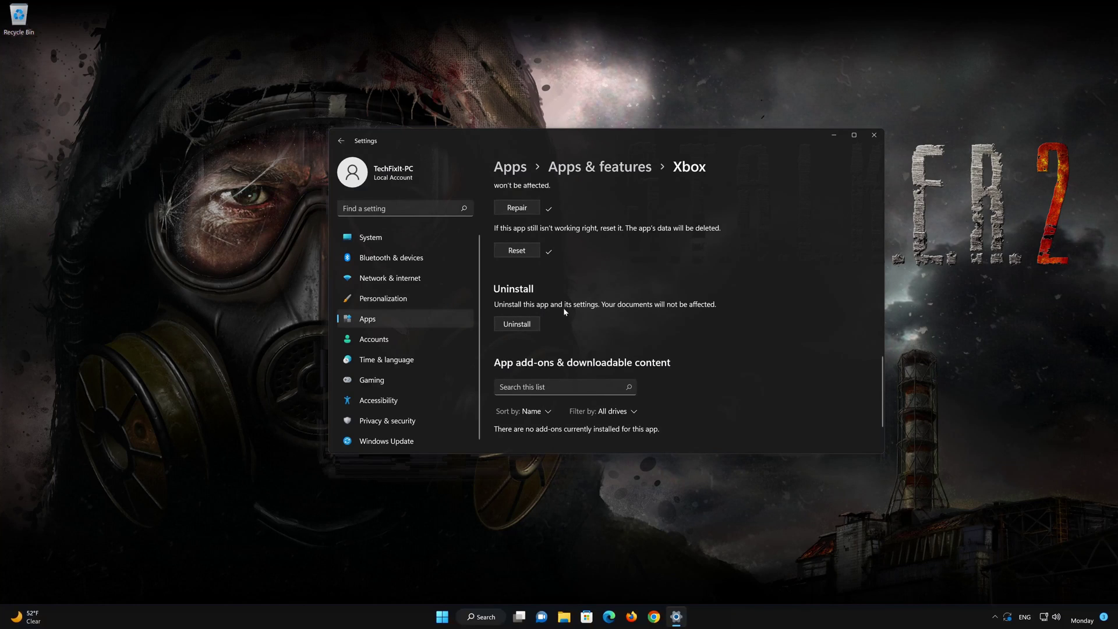
pyautogui.click(518, 324)
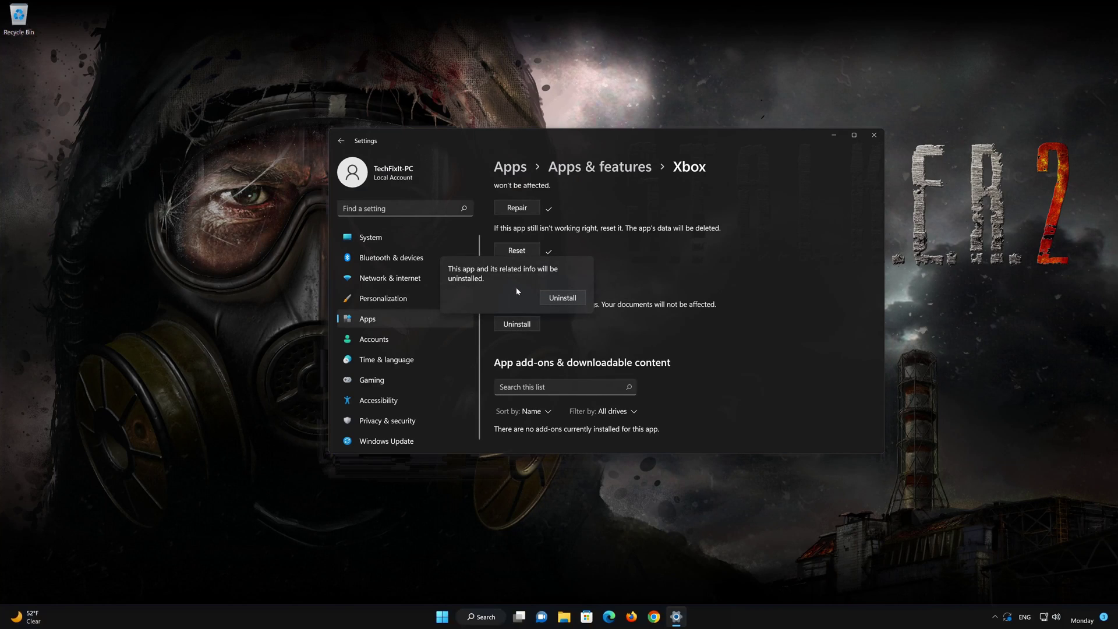
pyautogui.click(568, 301)
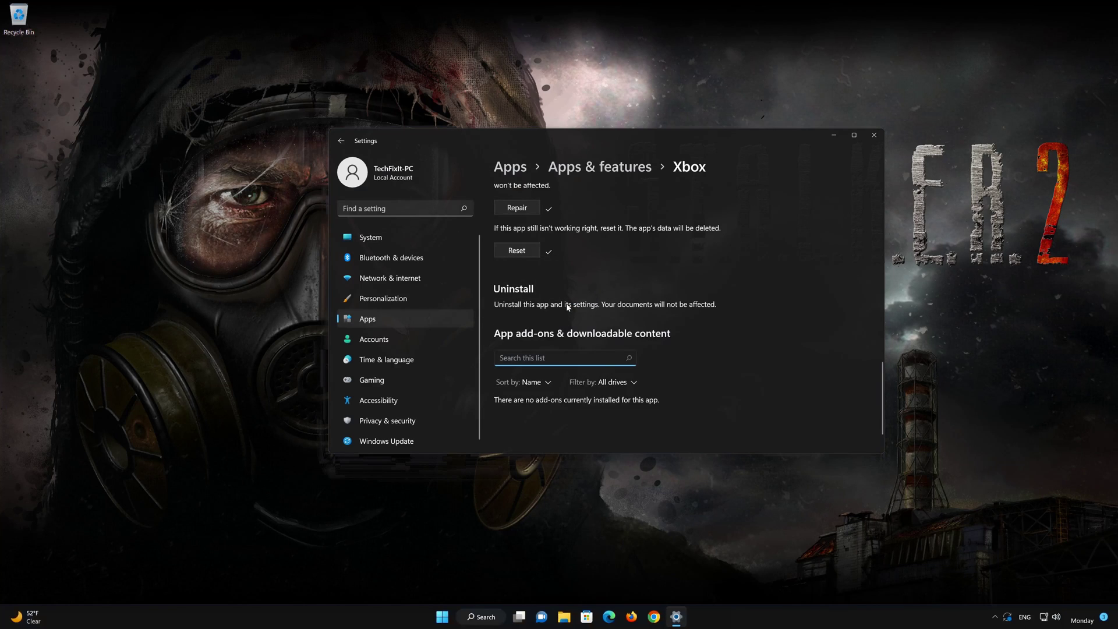
pyautogui.click(874, 135)
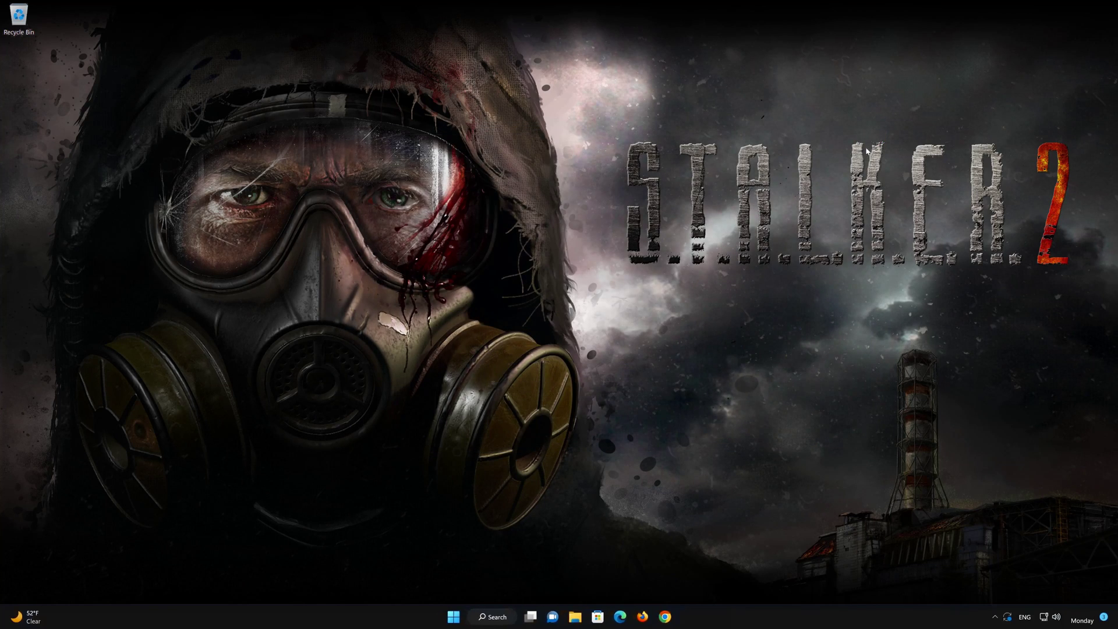
# Search Microsoft Store for 'xbox' and install the Xbox app with Get
pyautogui.click(598, 616)
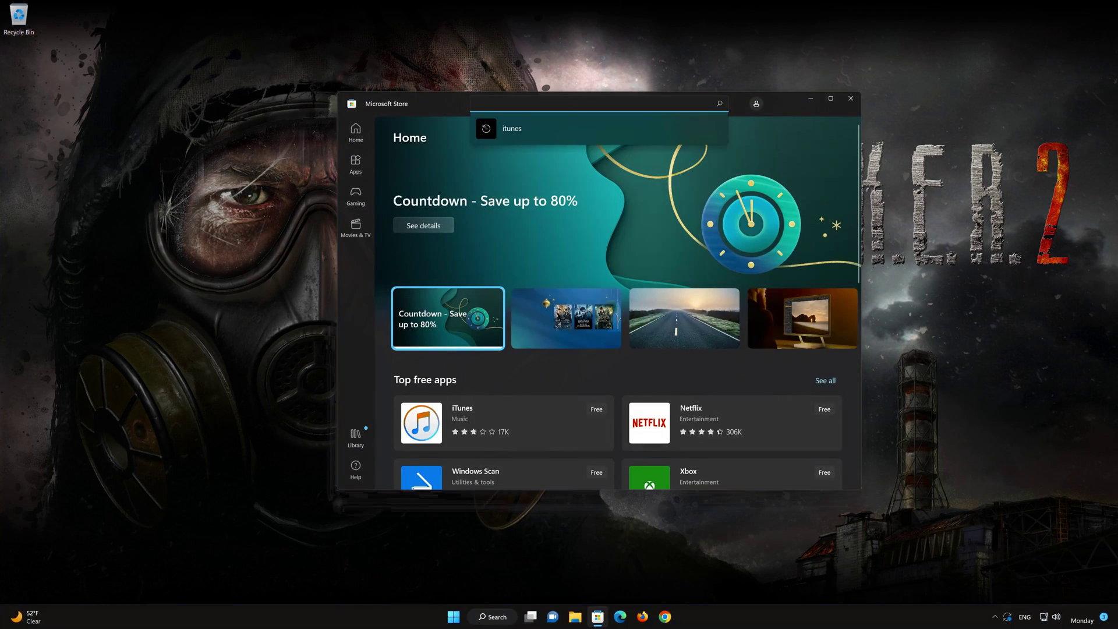
pyautogui.write('xbox')
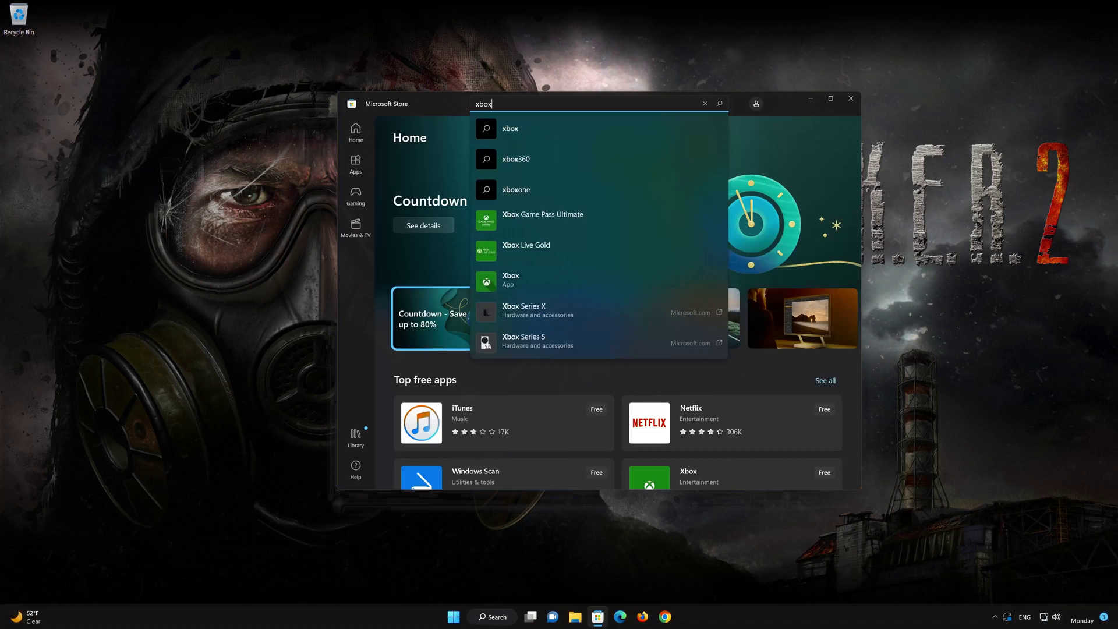
pyautogui.click(528, 281)
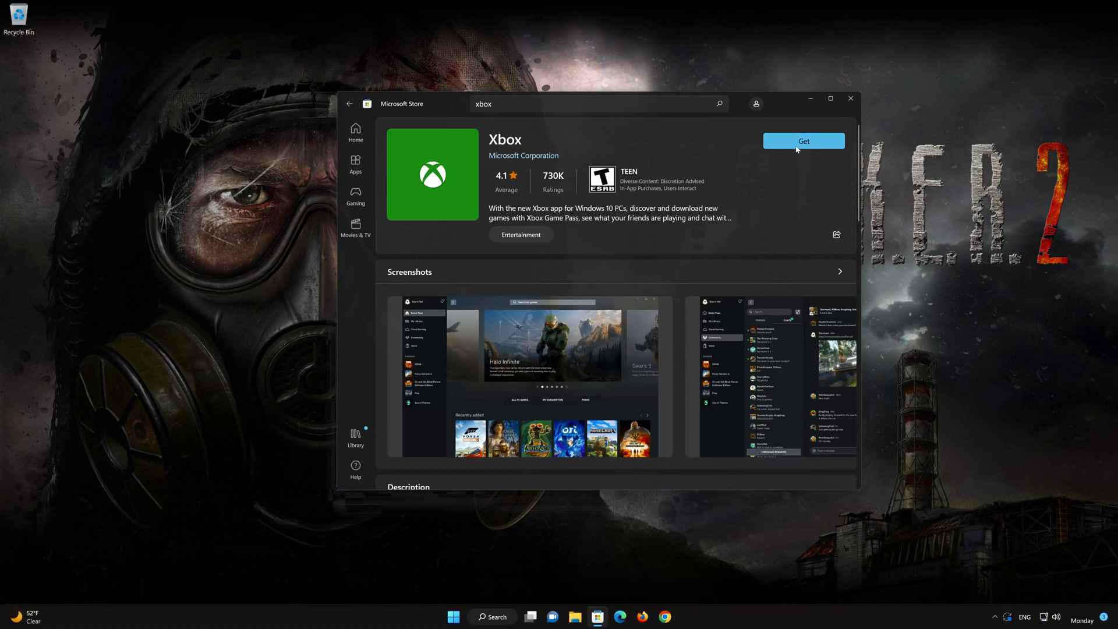
pyautogui.click(797, 147)
# Open the reinstalled Xbox app and choose 'Already a member? Sign in' on the Game Pass screen
pyautogui.click(822, 140)
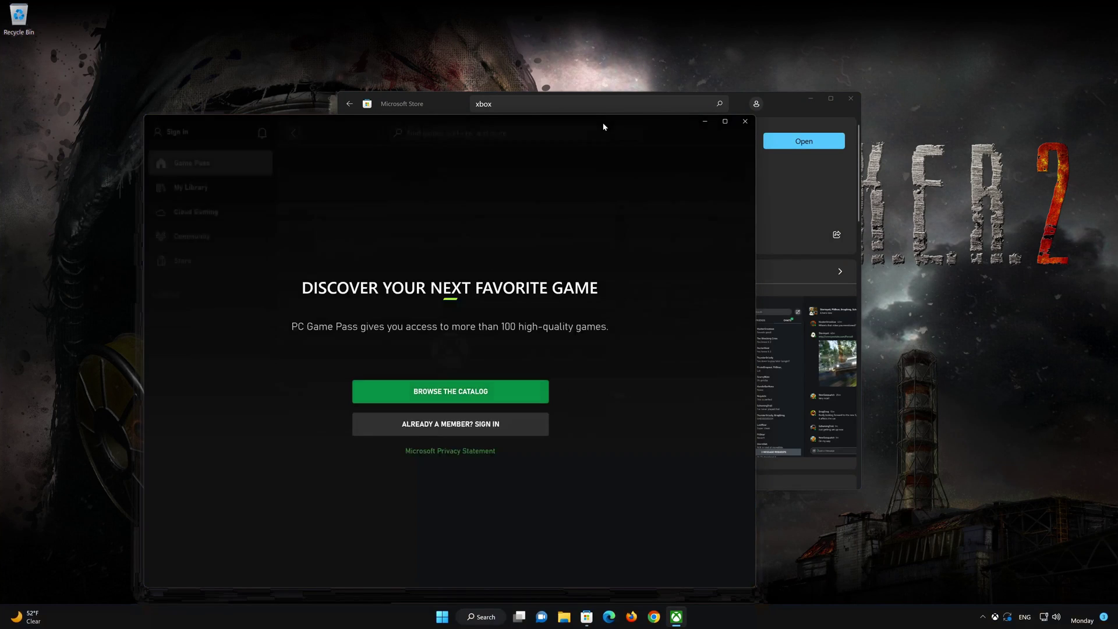
pyautogui.moveTo(604, 126); pyautogui.dragTo(744, 77)
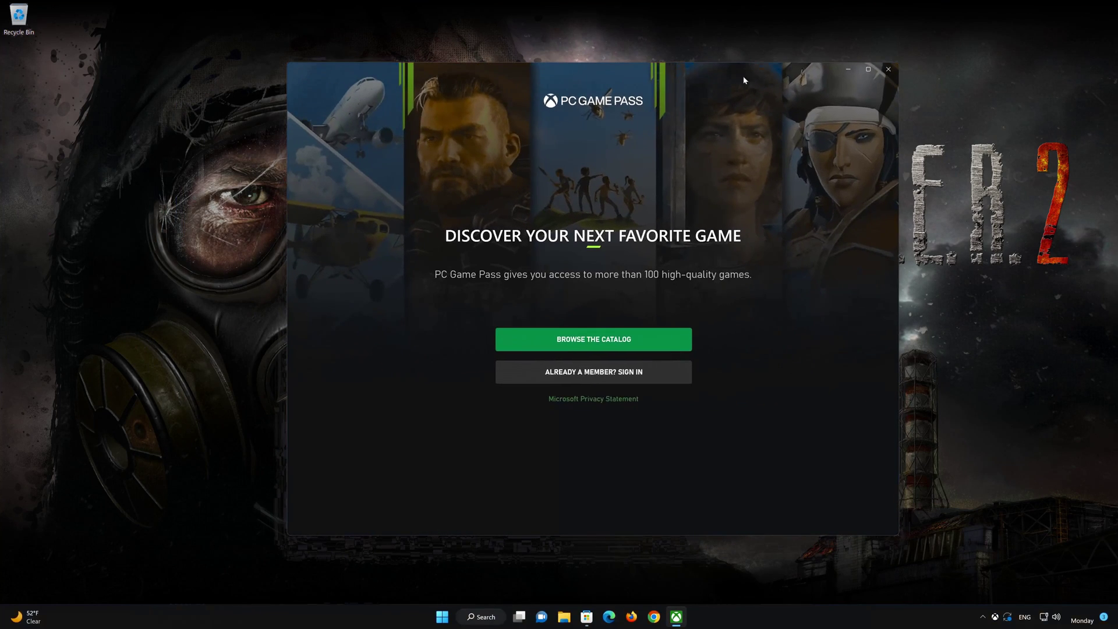
pyautogui.click(606, 372)
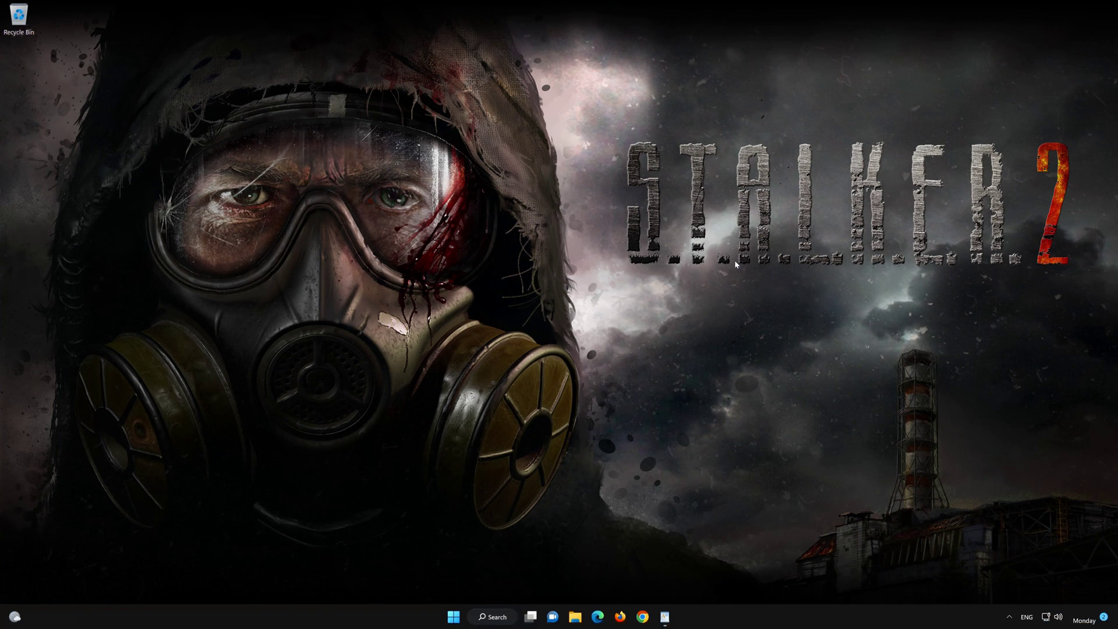
# Search 'powershell' and run PowerShell 7 (x64) as administrator, approving UAC
pyautogui.click(453, 617)
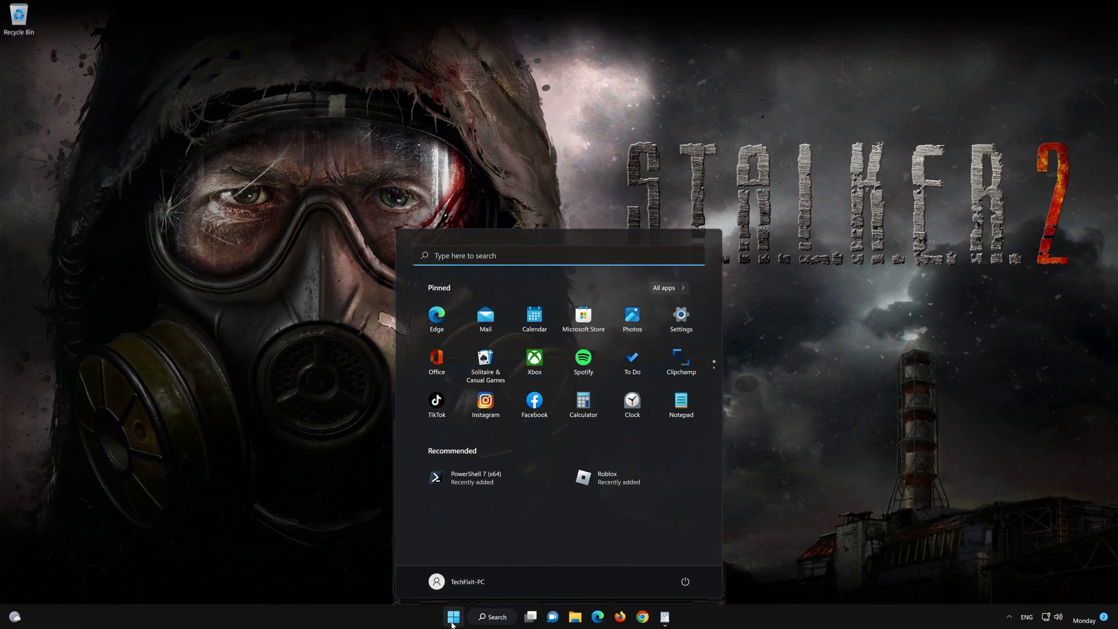
pyautogui.write('powersh')
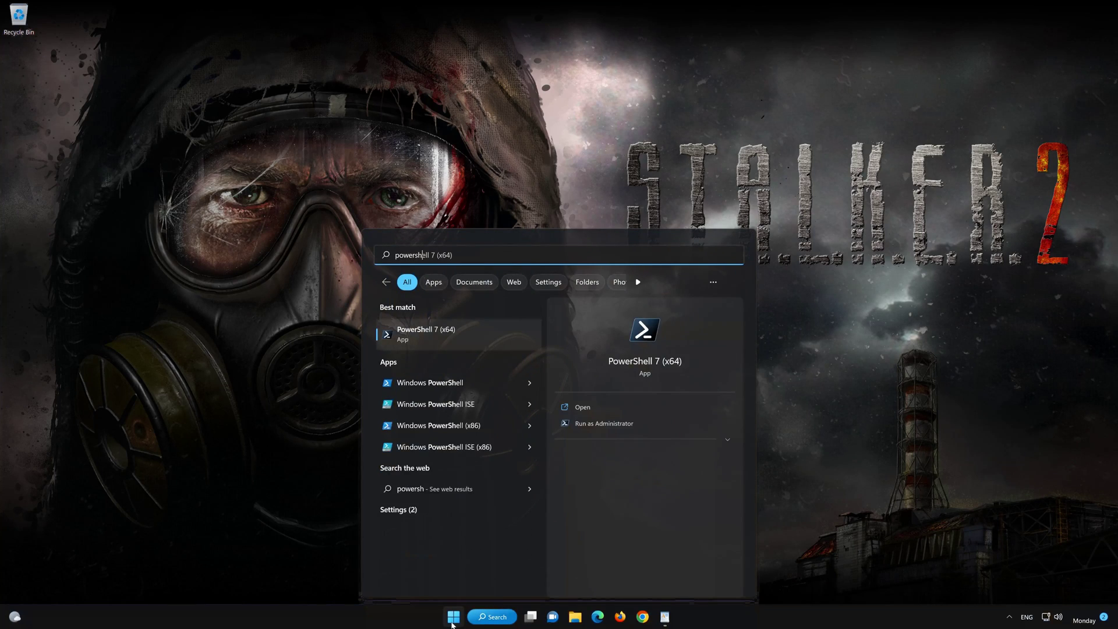
pyautogui.write('ell')
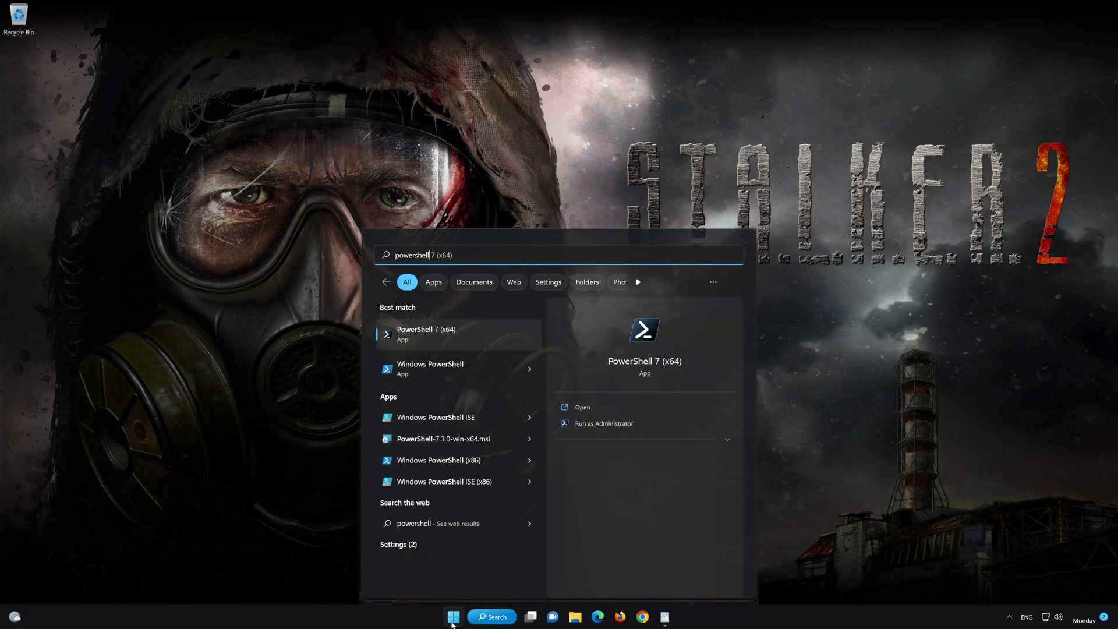
pyautogui.rightClick(477, 339)
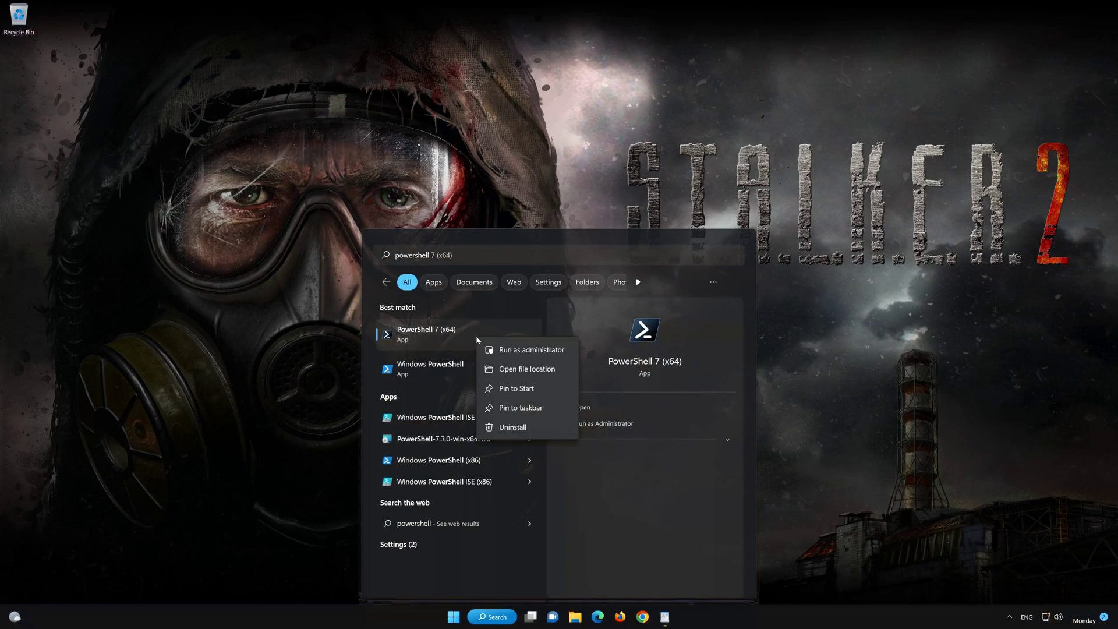
pyautogui.click(541, 352)
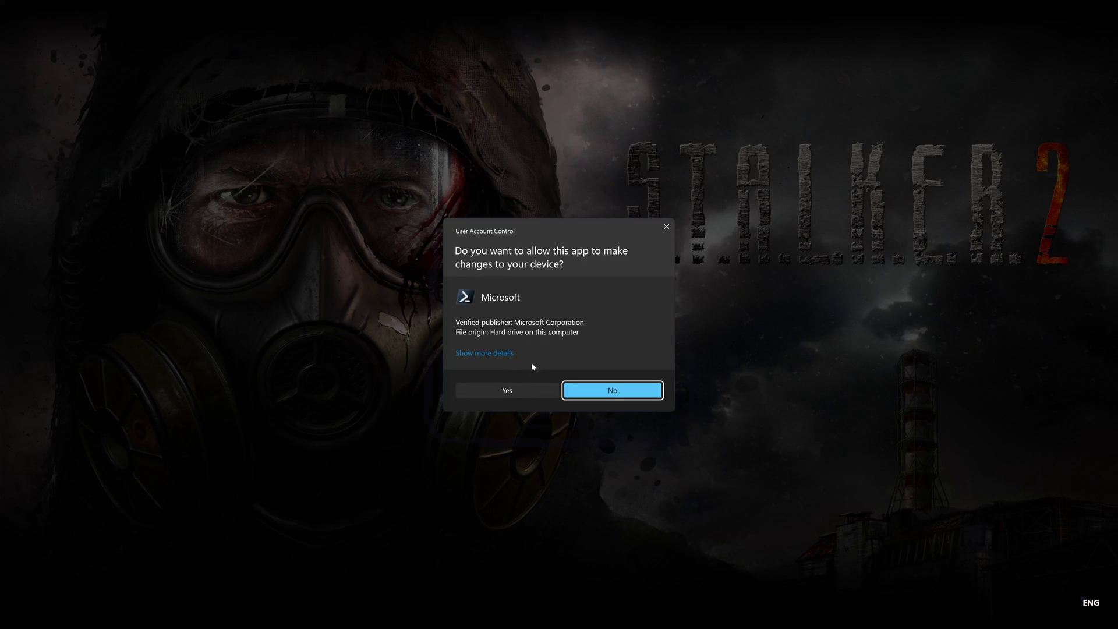
pyautogui.click(505, 391)
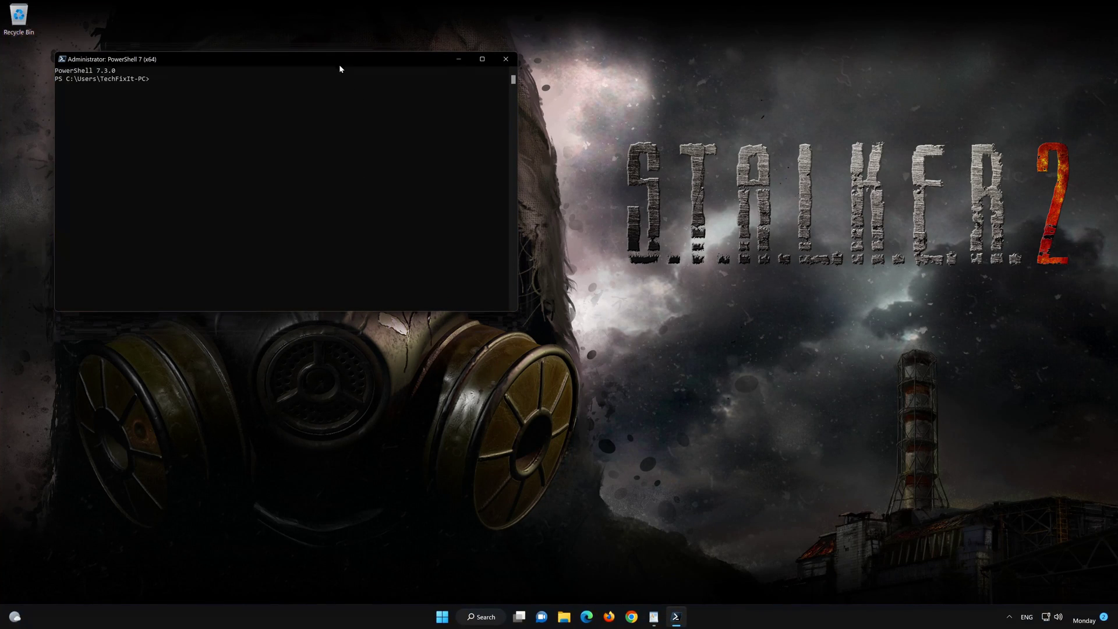
# Copy the first Get-AppXPackage *WindowsStore* command from the WordPad notes
pyautogui.moveTo(339, 64); pyautogui.dragTo(651, 124)
pyautogui.click(653, 623)
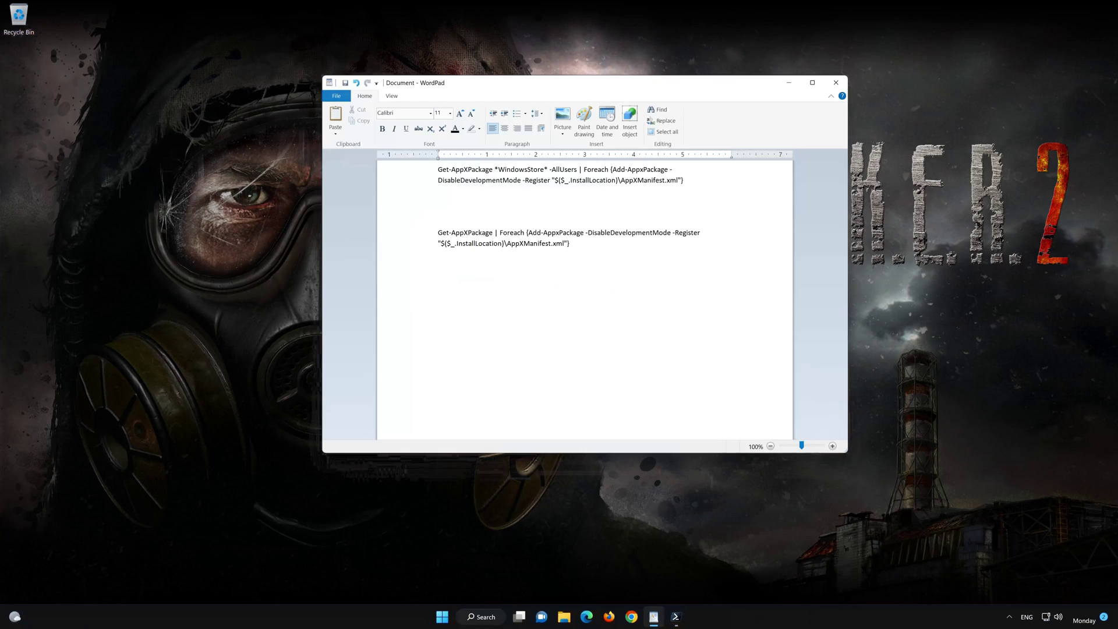
pyautogui.moveTo(685, 182); pyautogui.dragTo(438, 169)
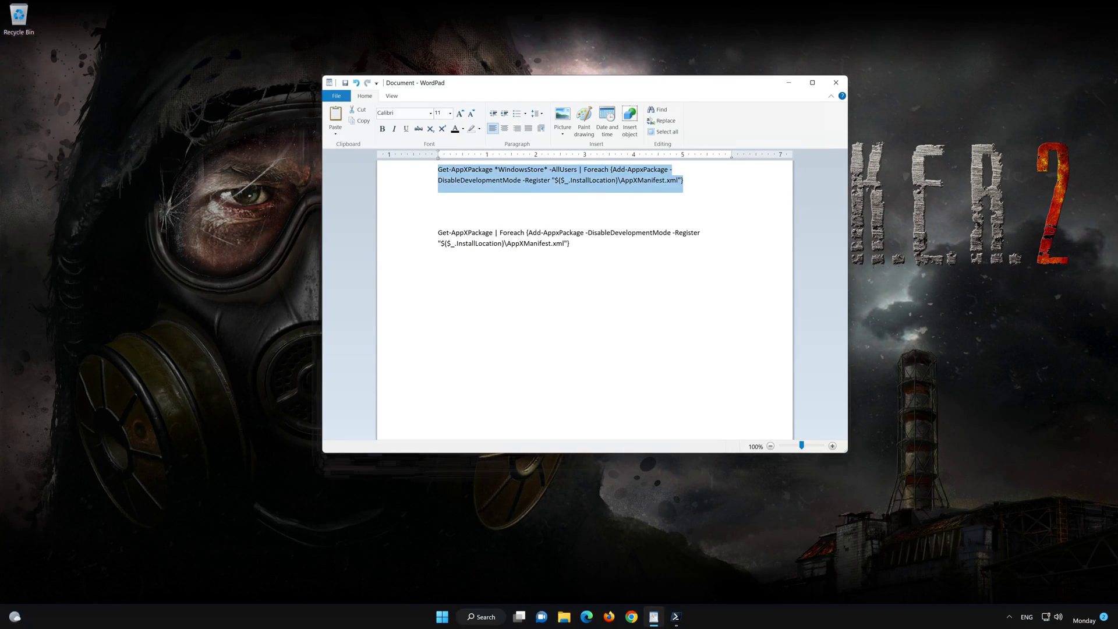
pyautogui.rightClick(458, 173)
pyautogui.click(481, 195)
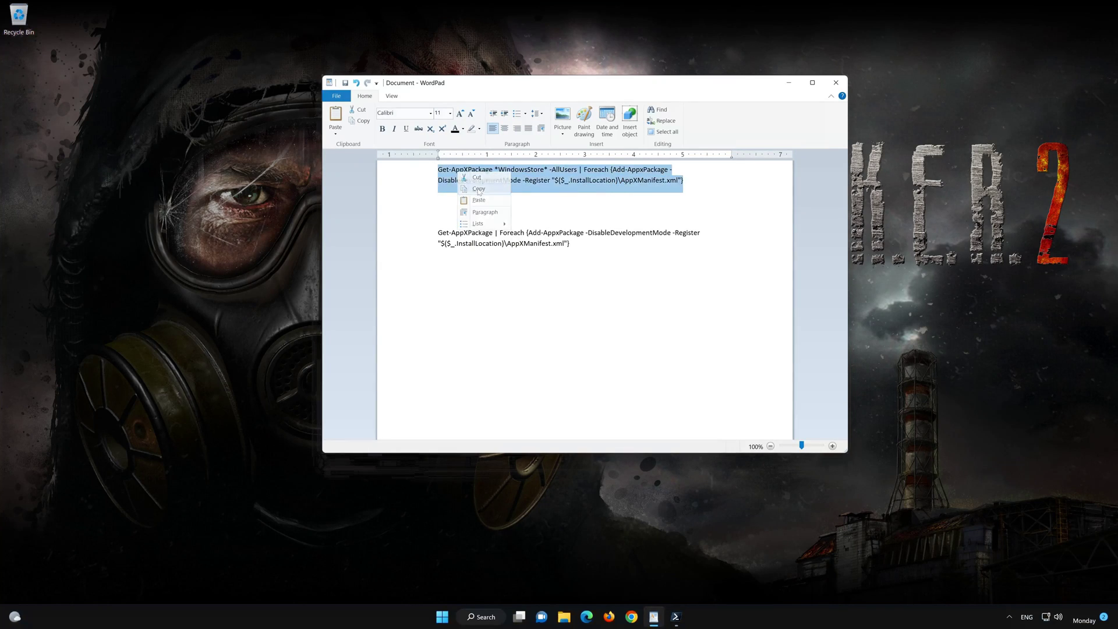
# Paste the command into the elevated PowerShell via Edit > Paste and run it
pyautogui.click(790, 84)
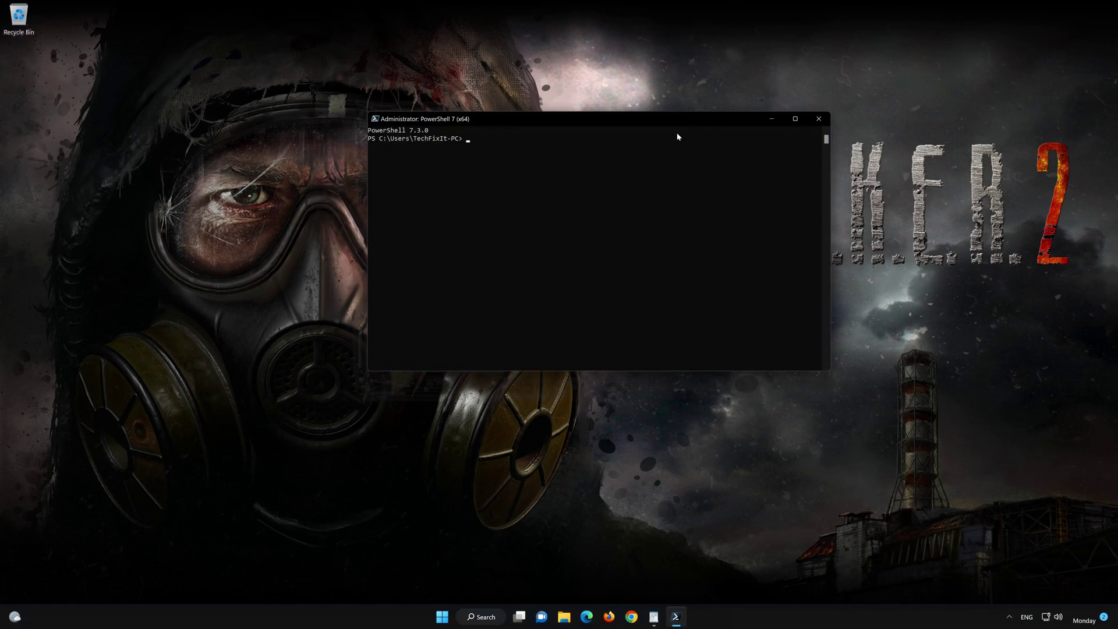
pyautogui.rightClick(606, 121)
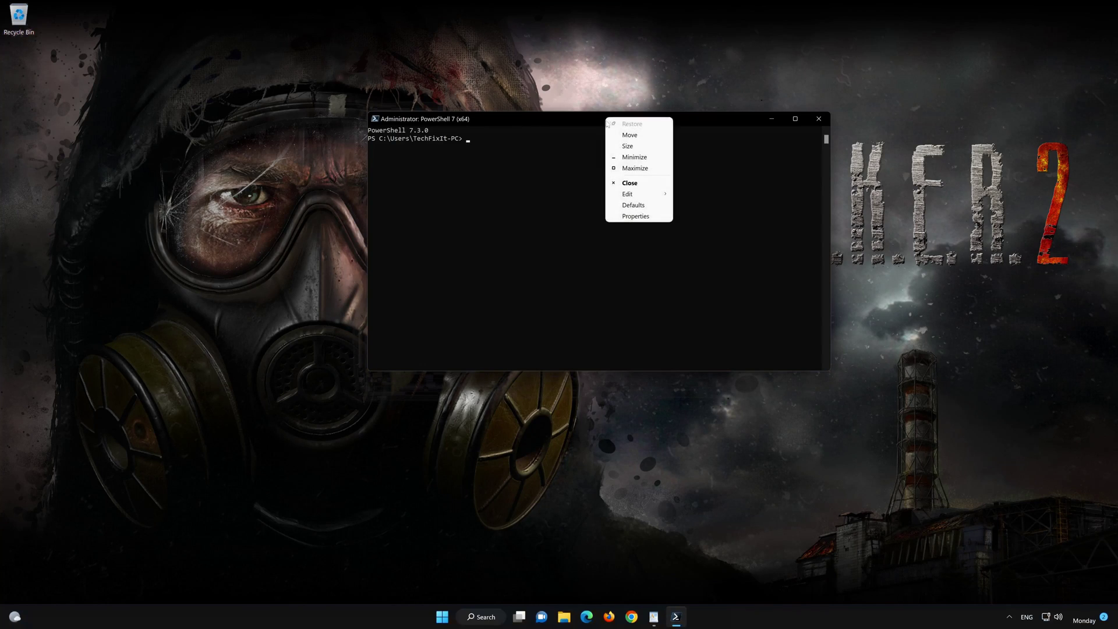
pyautogui.moveTo(635, 194)
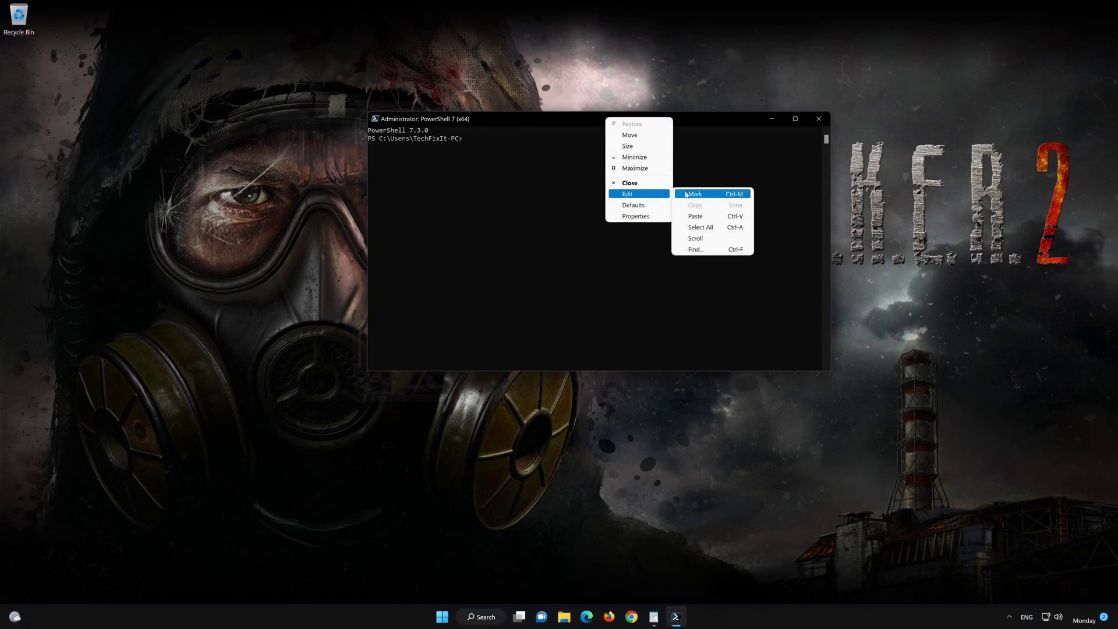
pyautogui.click(726, 214)
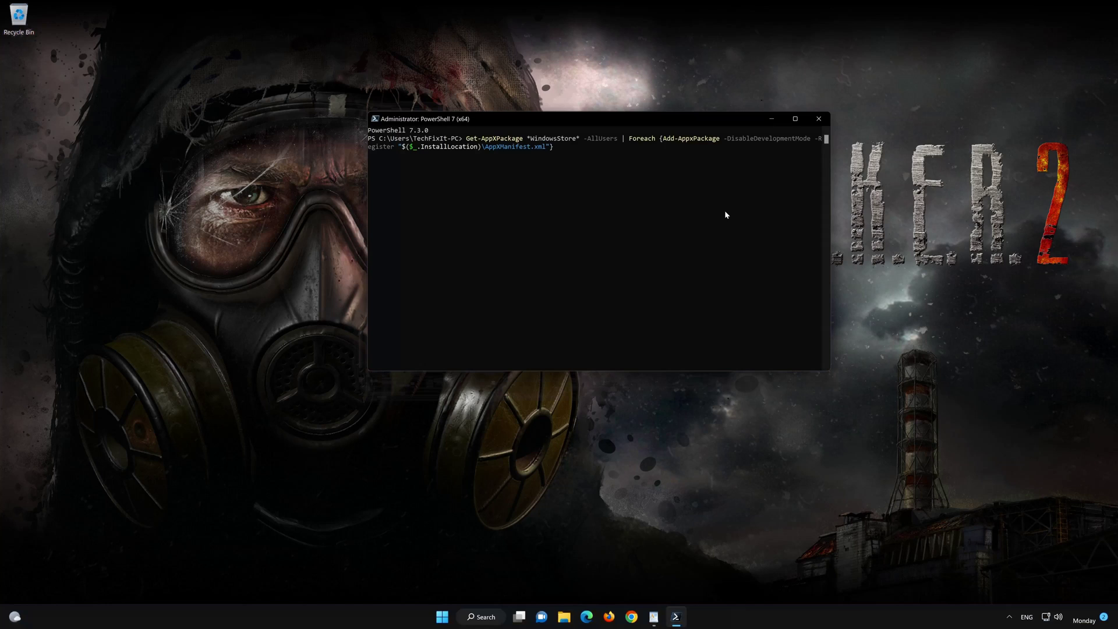
pyautogui.press('Return')
# Copy the second Get-AppXPackage command from the WordPad notes
pyautogui.click(654, 616)
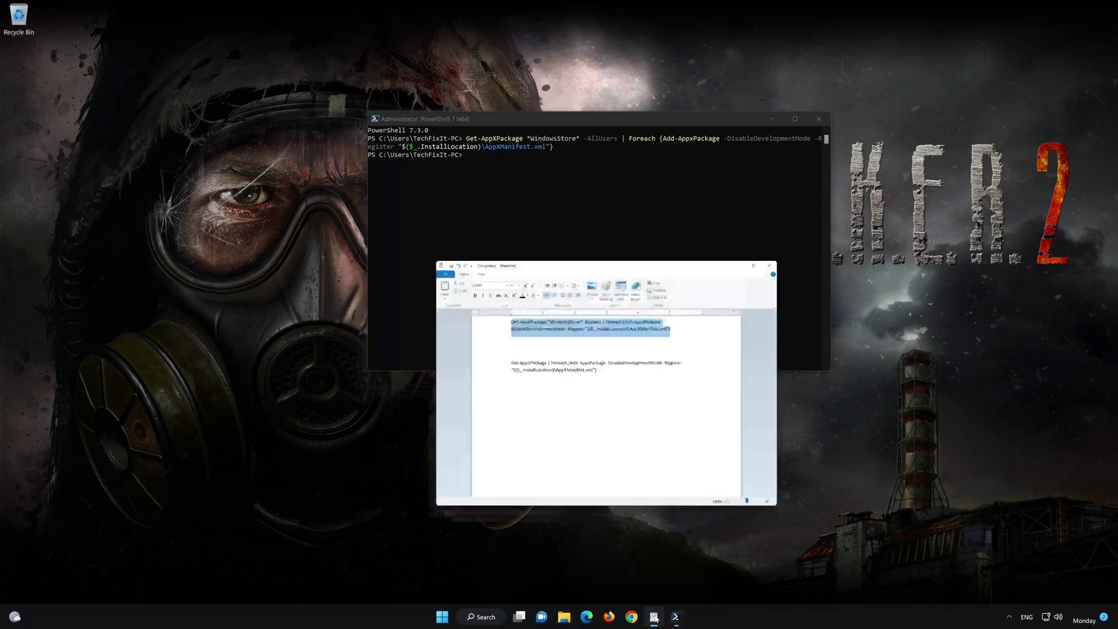
pyautogui.moveTo(571, 243); pyautogui.dragTo(438, 231)
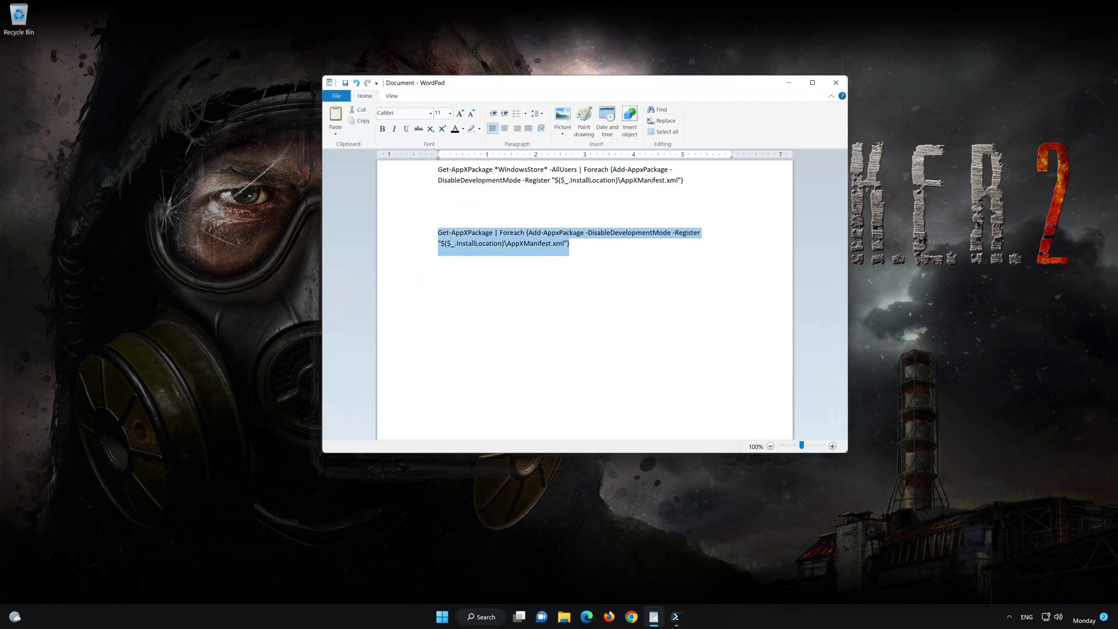
pyautogui.rightClick(463, 234)
pyautogui.click(483, 251)
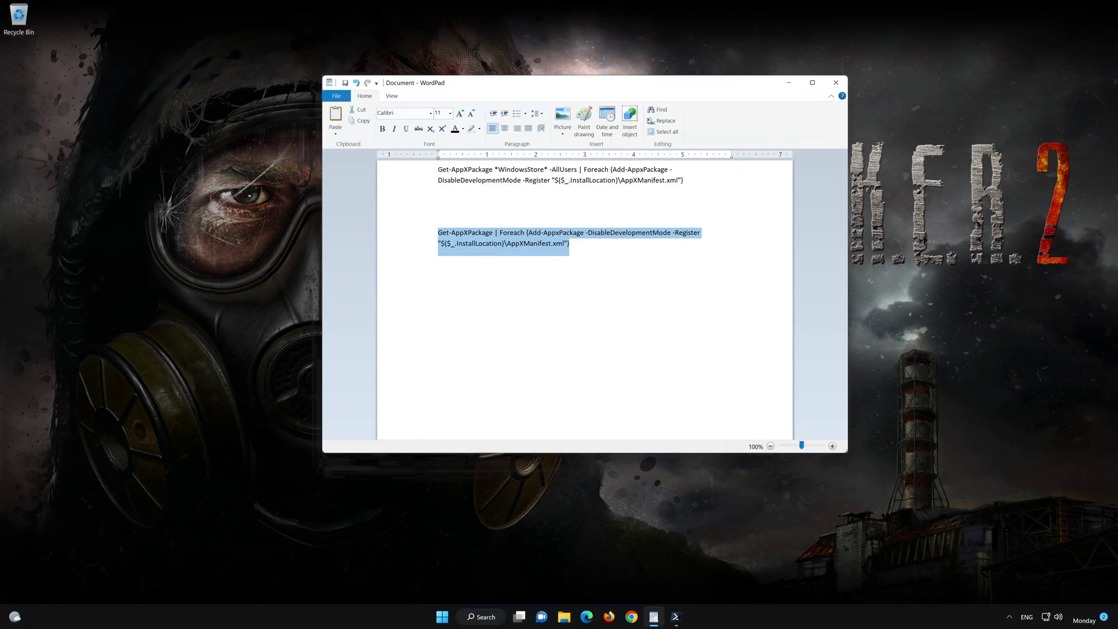
# Paste and run the second command in PowerShell, then exit PowerShell
pyautogui.click(788, 84)
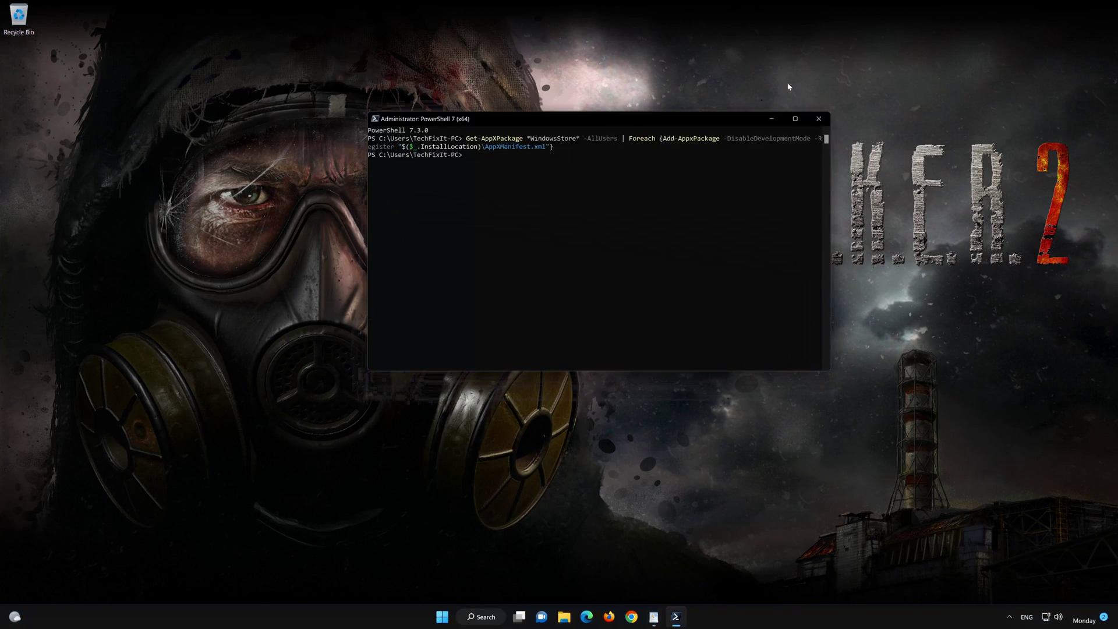
pyautogui.rightClick(510, 117)
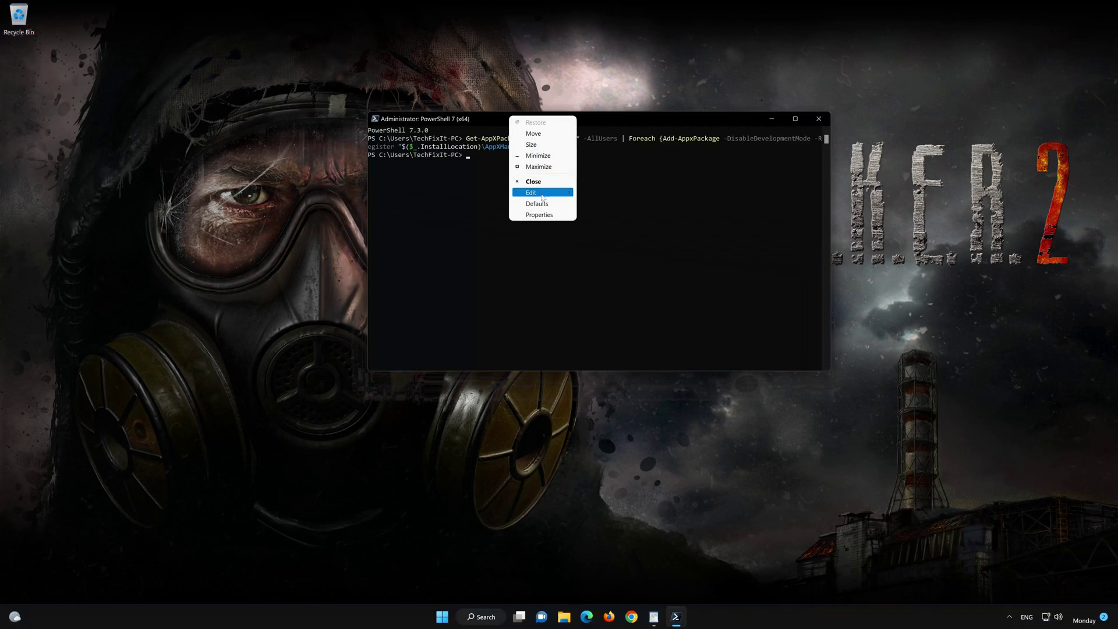
pyautogui.moveTo(543, 197)
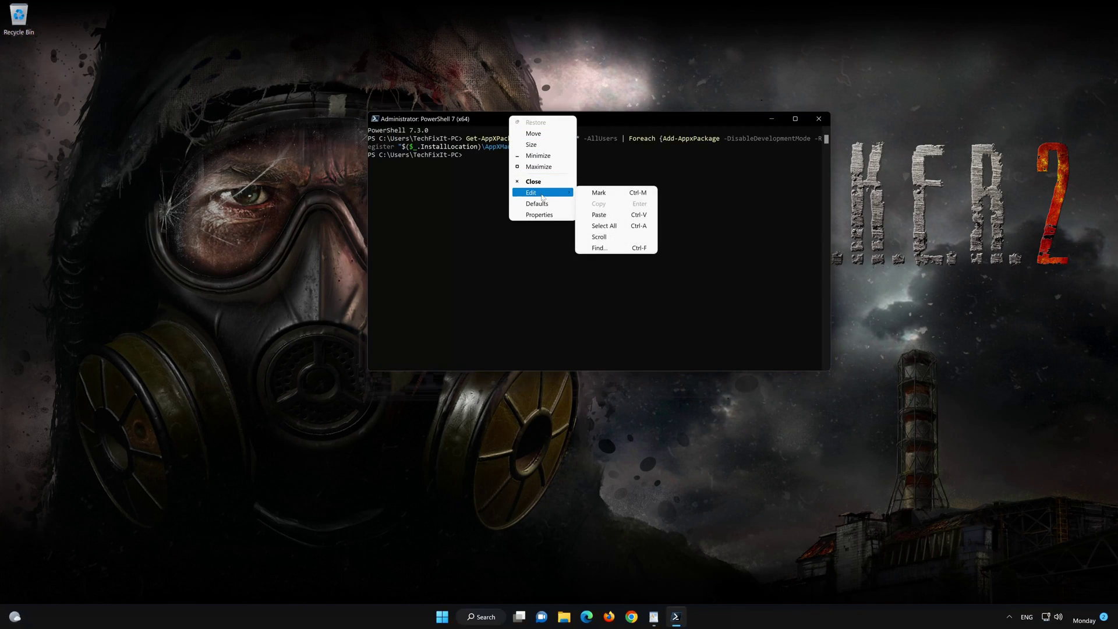
pyautogui.click(624, 217)
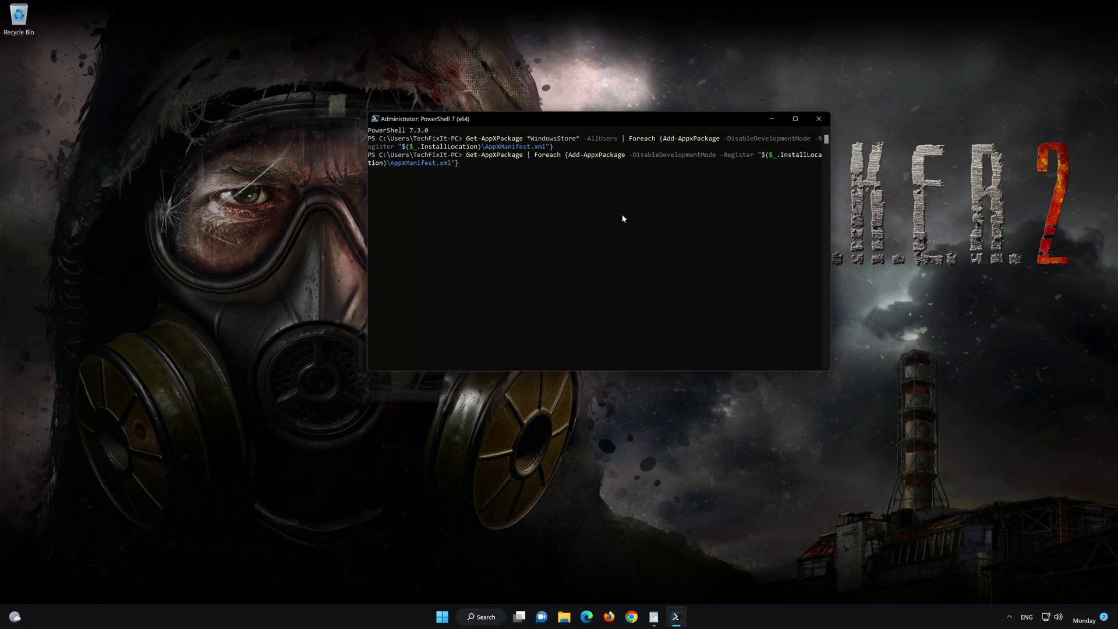
pyautogui.press('Return')
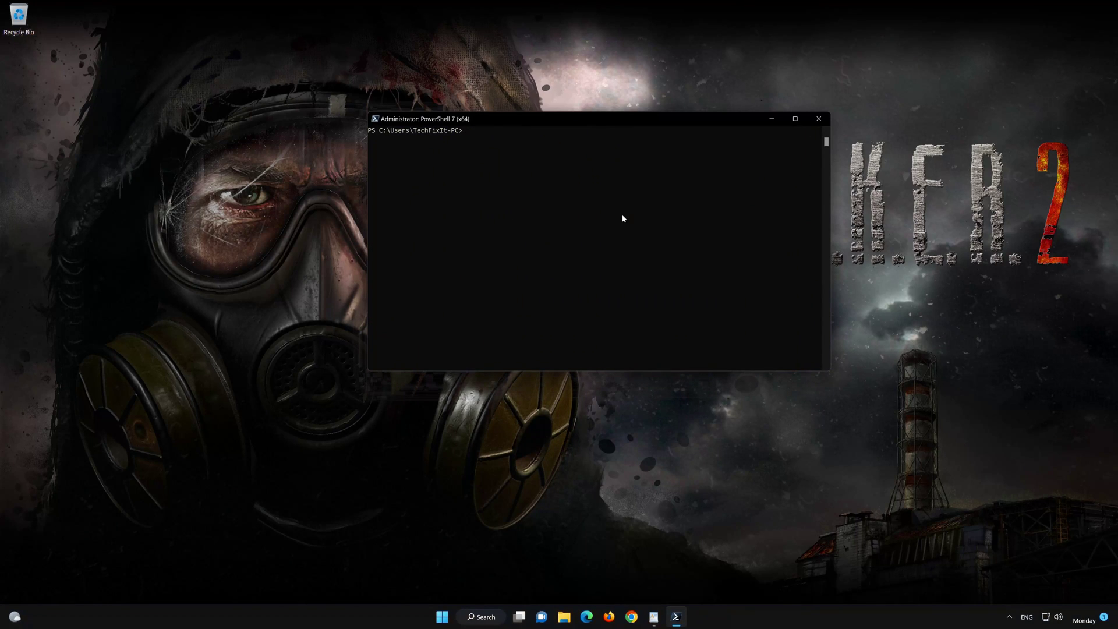
pyautogui.write('exit')
pyautogui.press('Return')
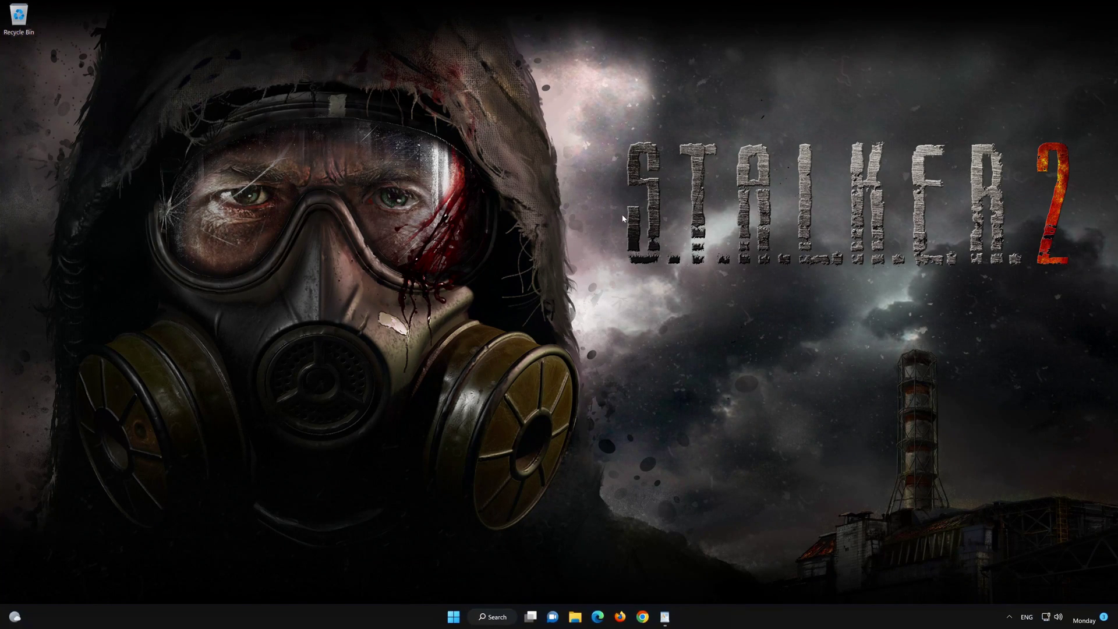
# Search Start for Microsoft Store and pin it to the taskbar
pyautogui.click(454, 620)
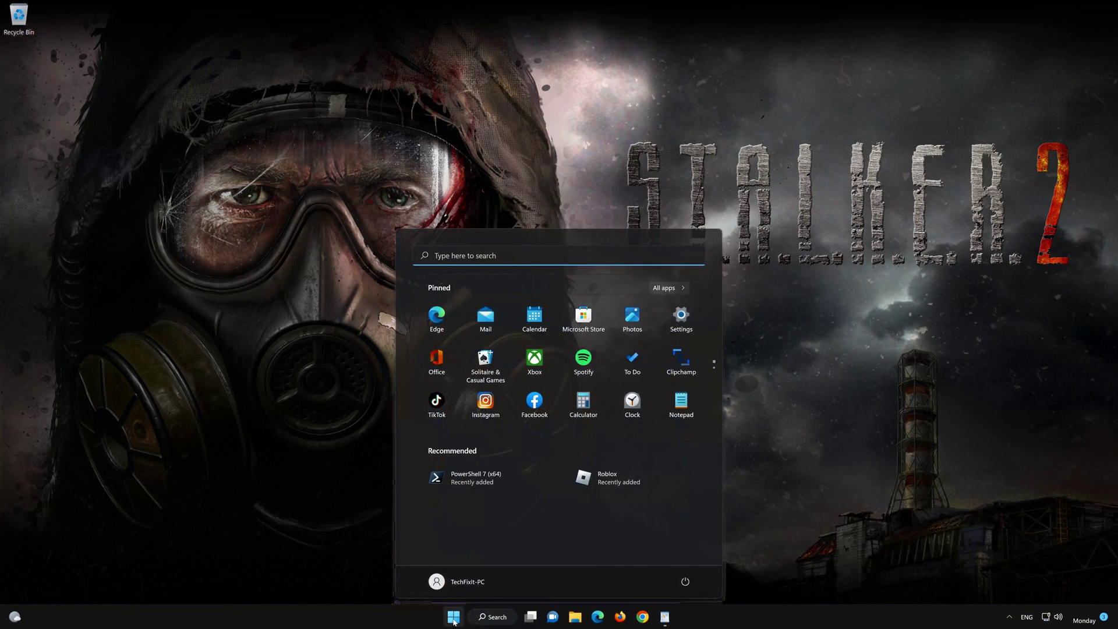
pyautogui.write('microsoft Store')
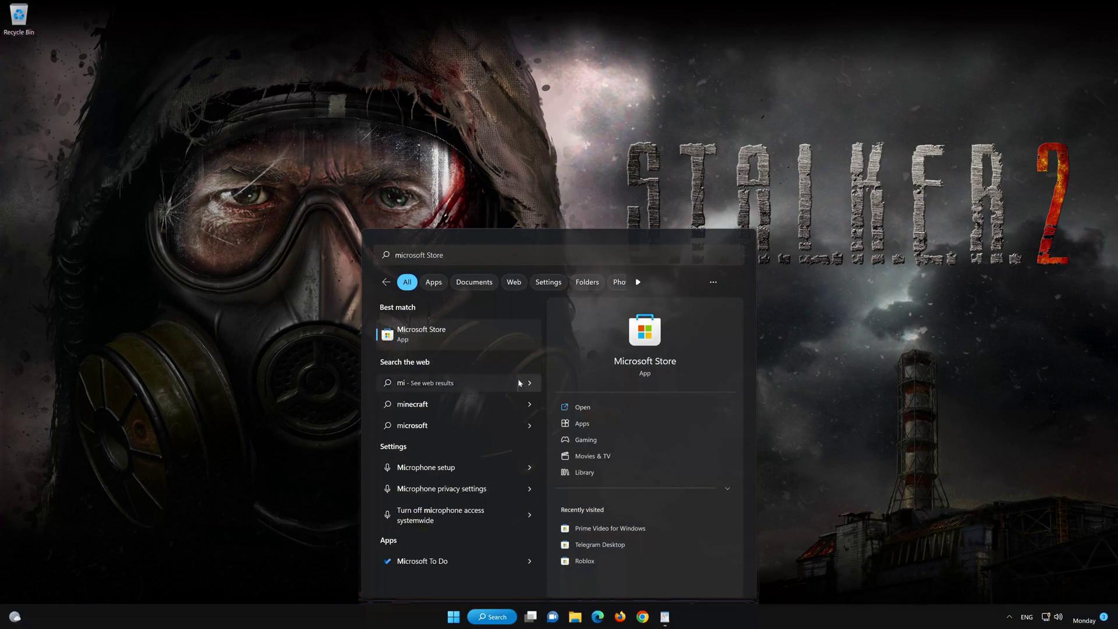
pyautogui.rightClick(512, 335)
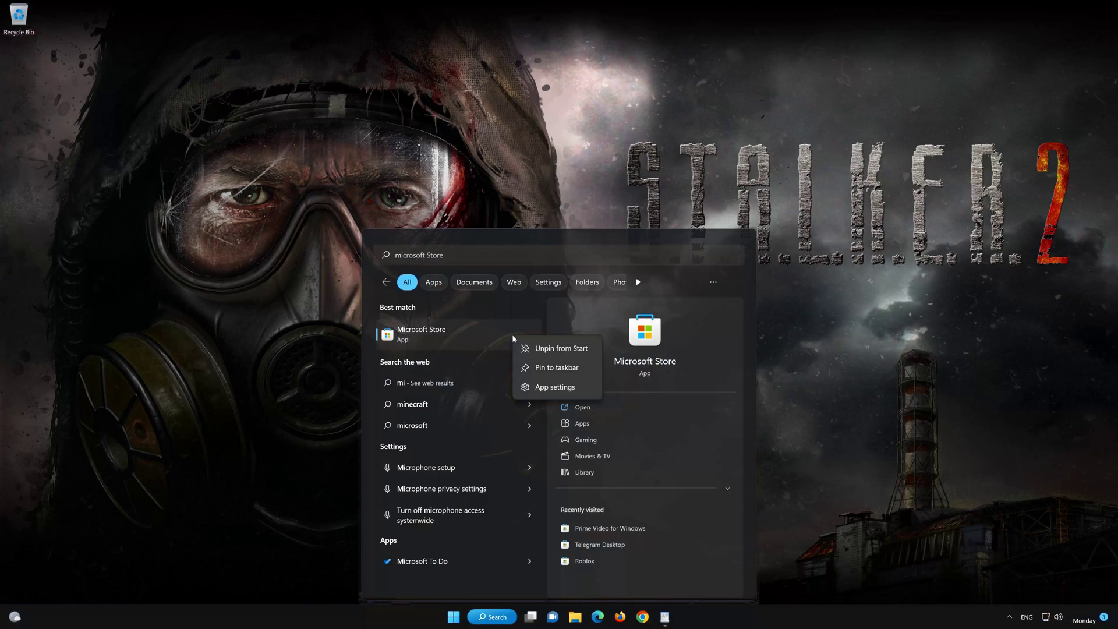
pyautogui.click(562, 367)
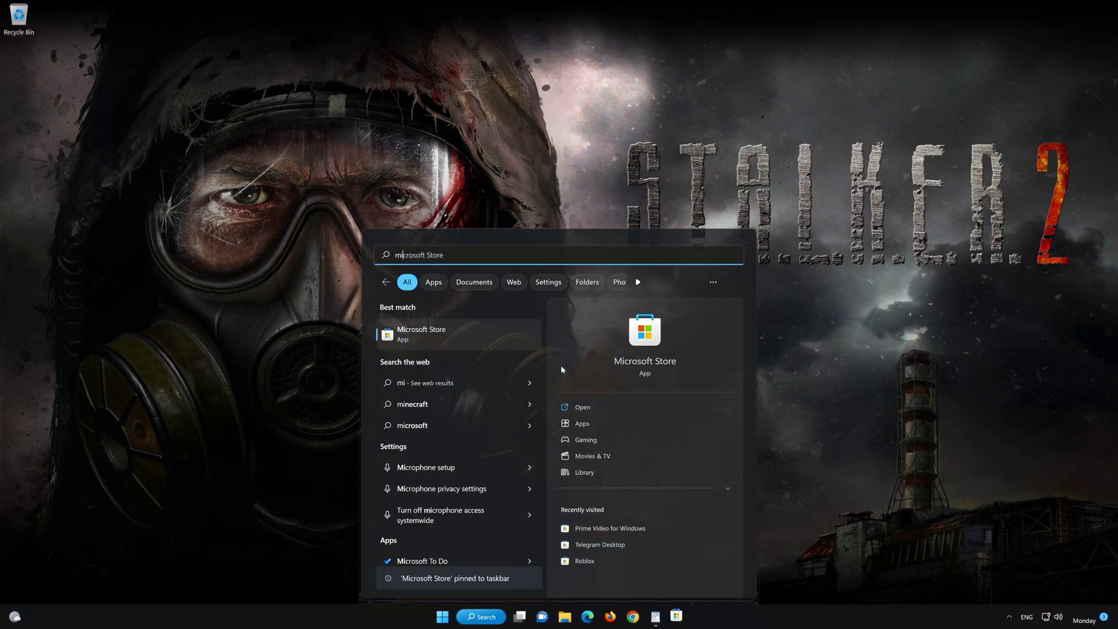
pyautogui.click(823, 374)
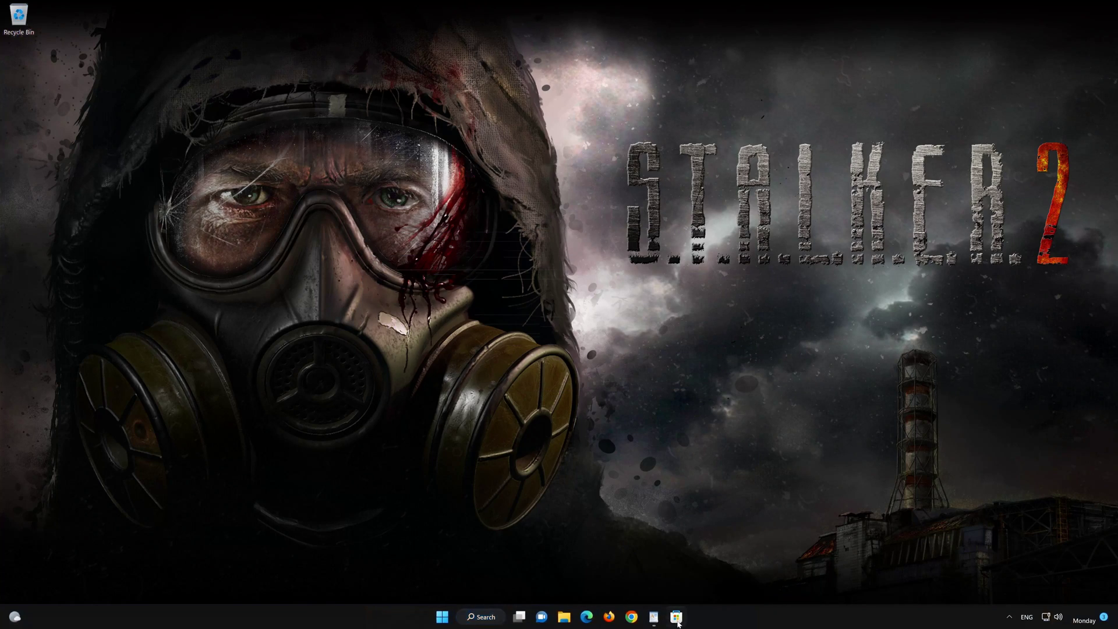